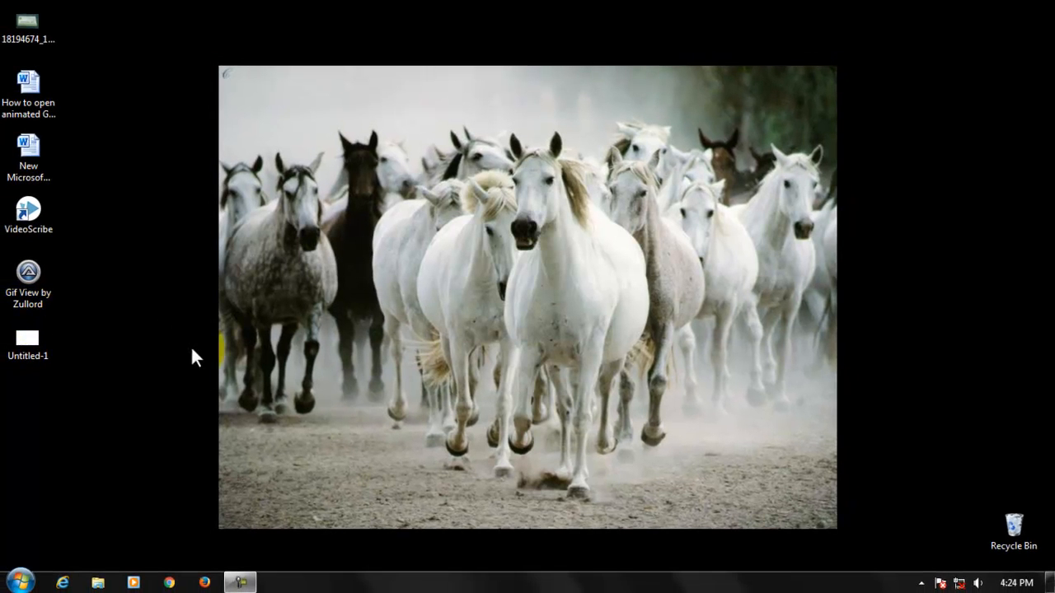
right_click(334, 322)
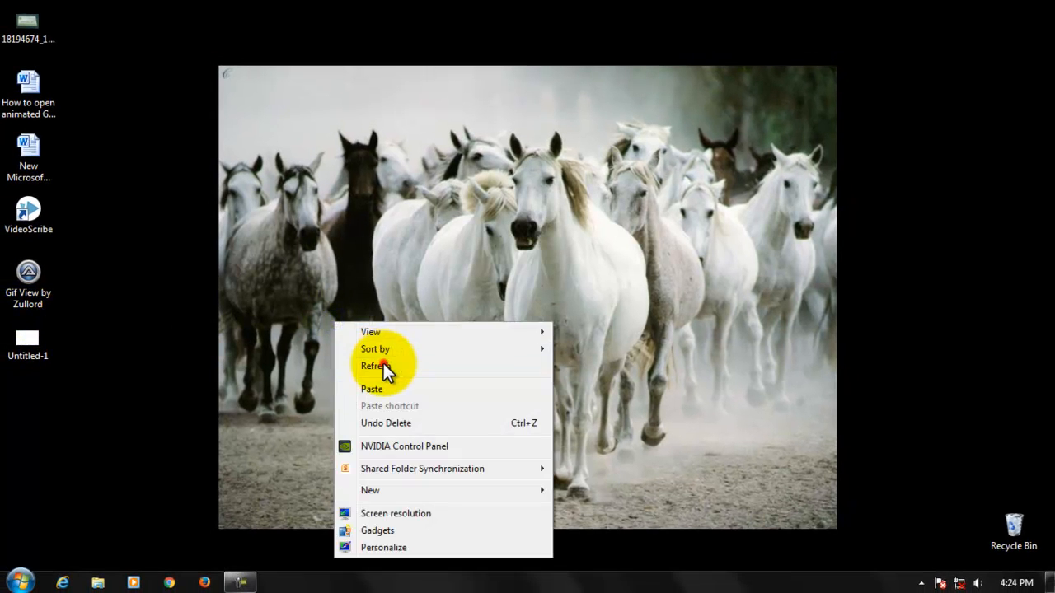
left_click(385, 371)
right_click(394, 155)
left_click(446, 197)
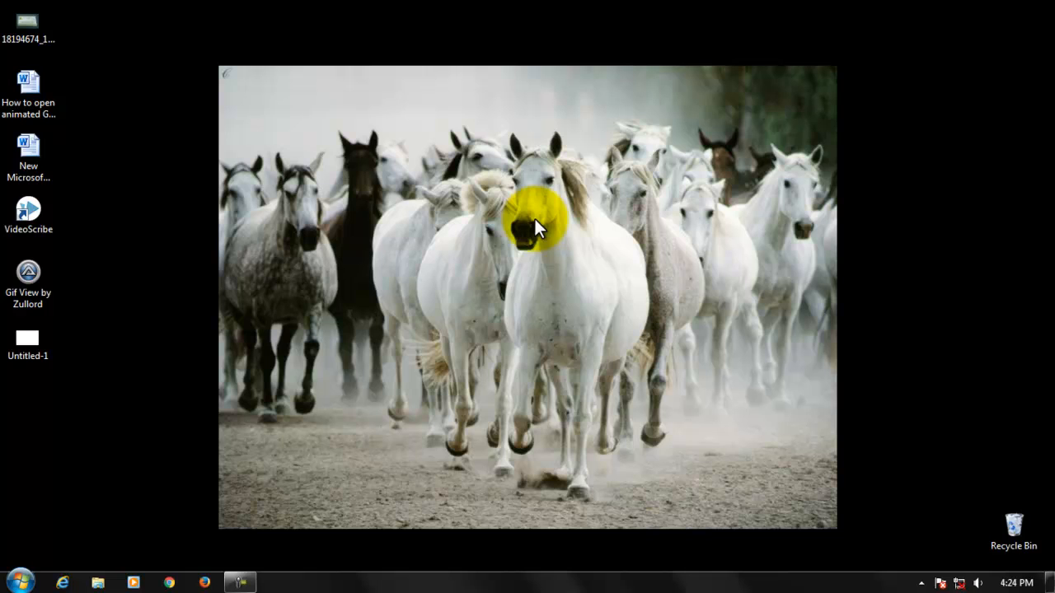
- Launch Adobe Photoshop CS and continue into ImageReady, dismissing both welcome screens
left_click(20, 582)
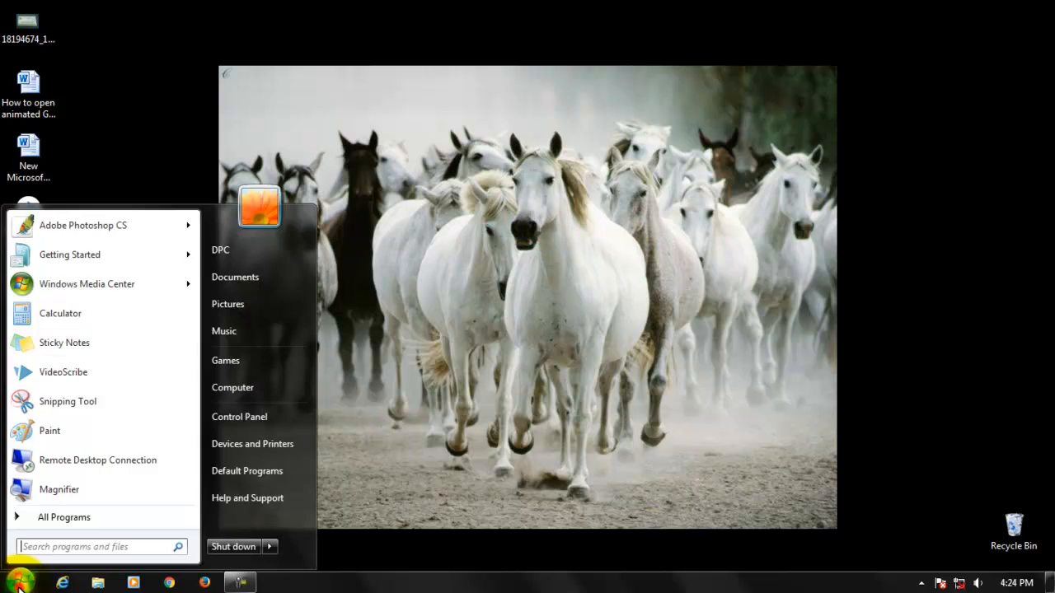
left_click(126, 226)
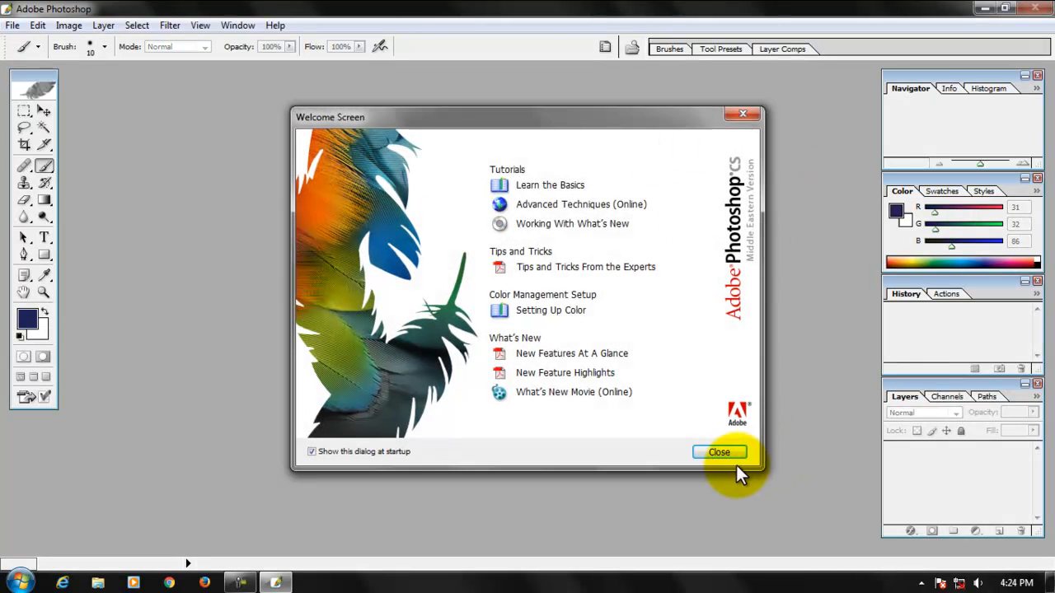
left_click(747, 115)
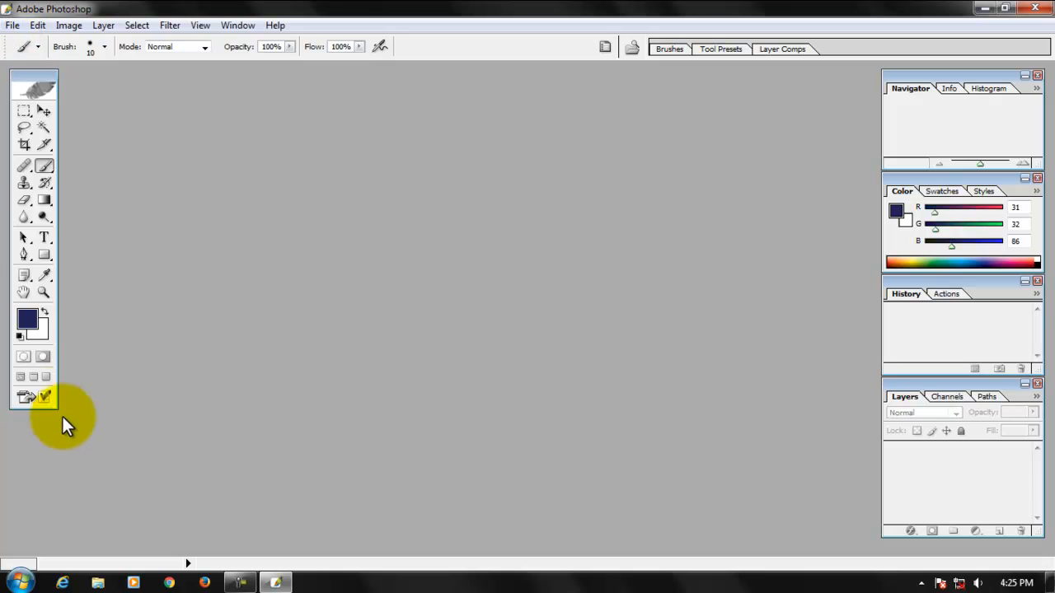
left_click(33, 398)
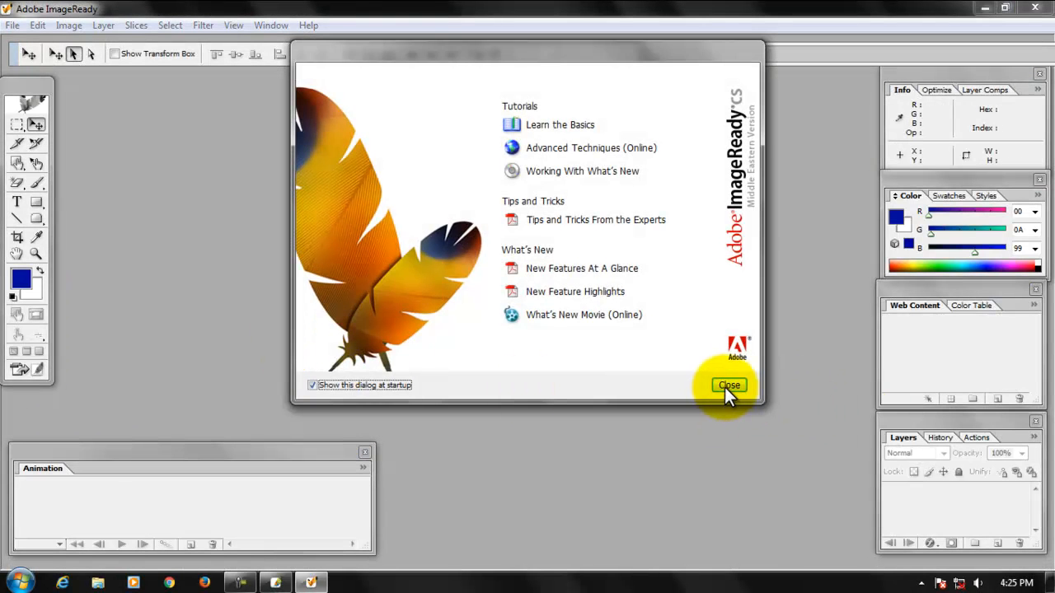
left_click(729, 386)
- Create a new document named Untitled-1, 468 × 641 pixels, with a white first layer
left_click(12, 27)
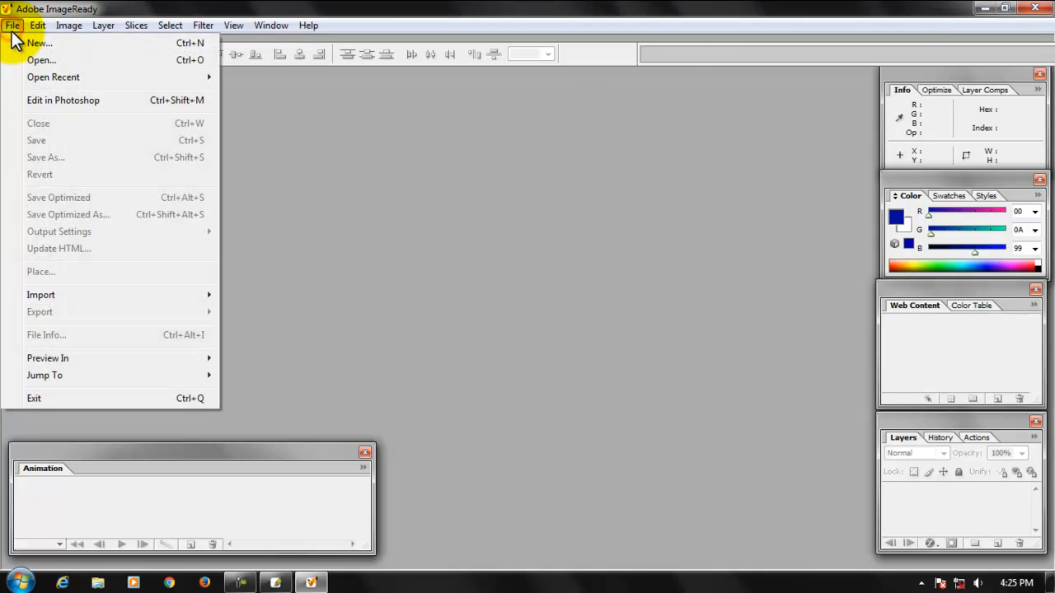
left_click(39, 42)
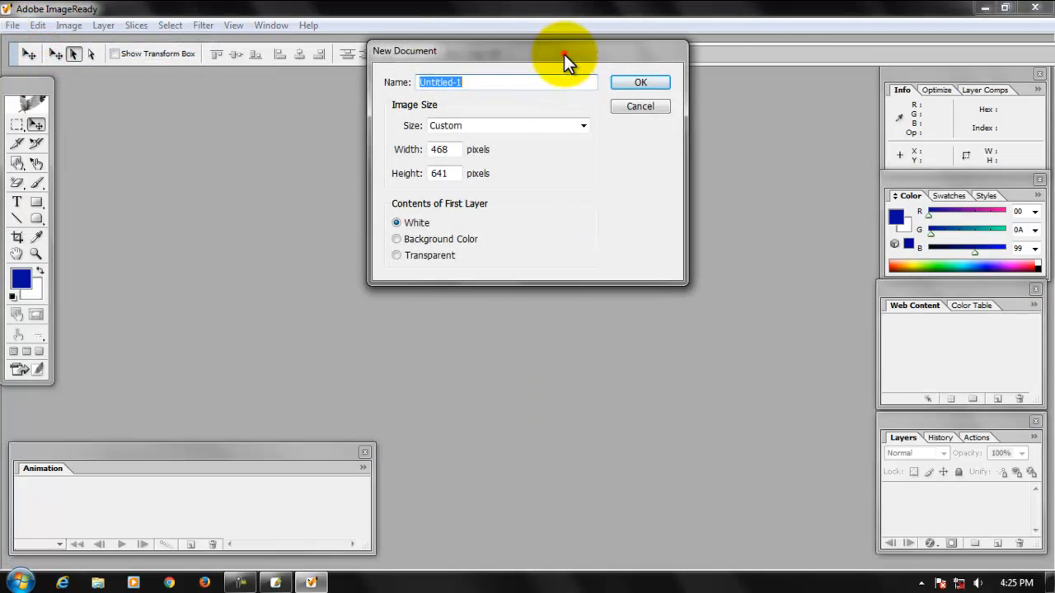
left_click_drag(564, 53, 535, 107)
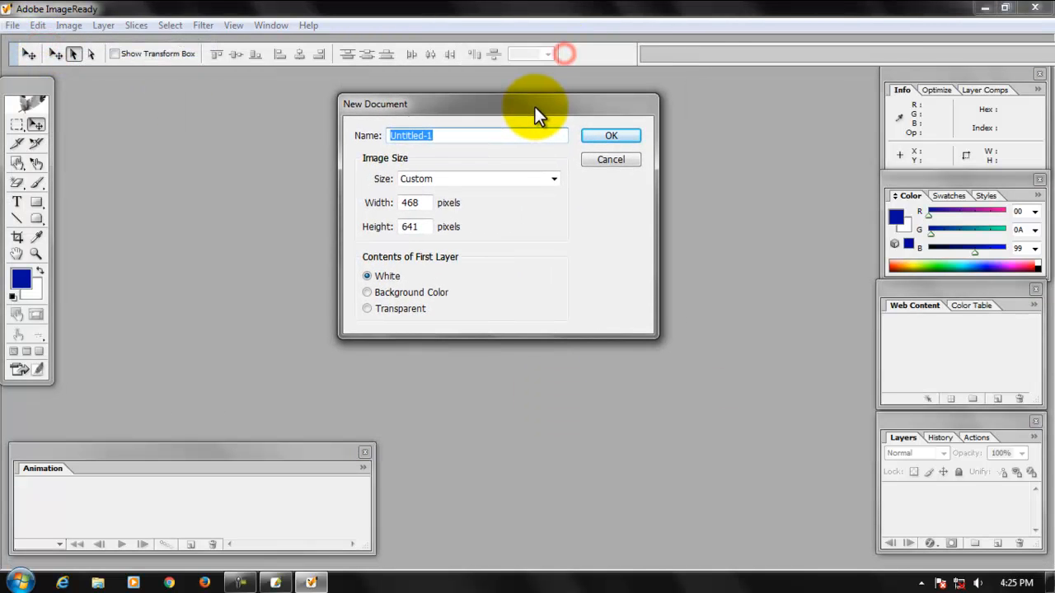
left_click(614, 135)
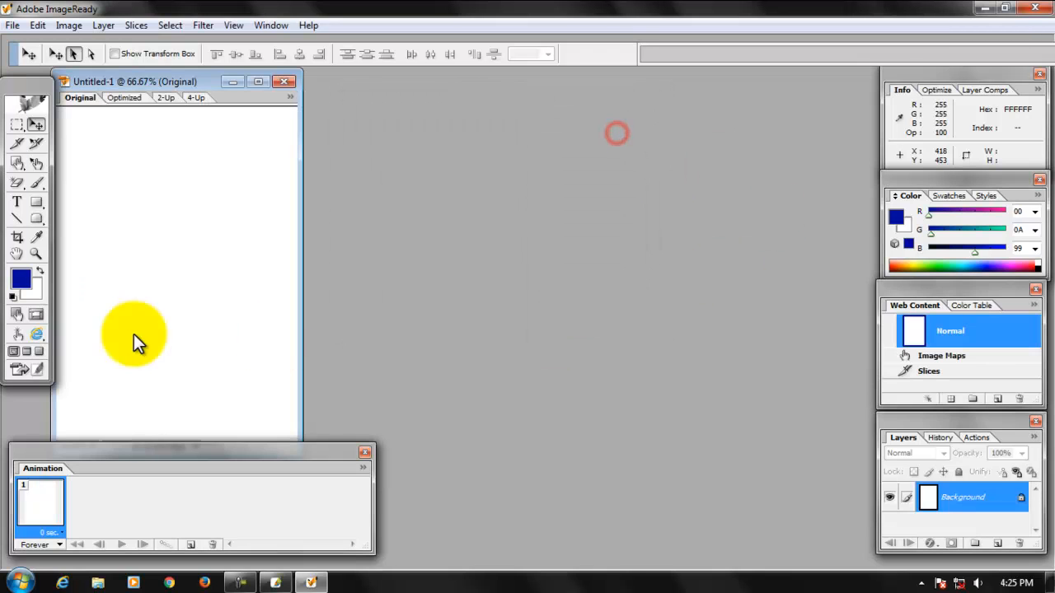
- Crop the canvas to a full-width landscape area from its middle and maximize the document window
left_click_drag(157, 82, 557, 102)
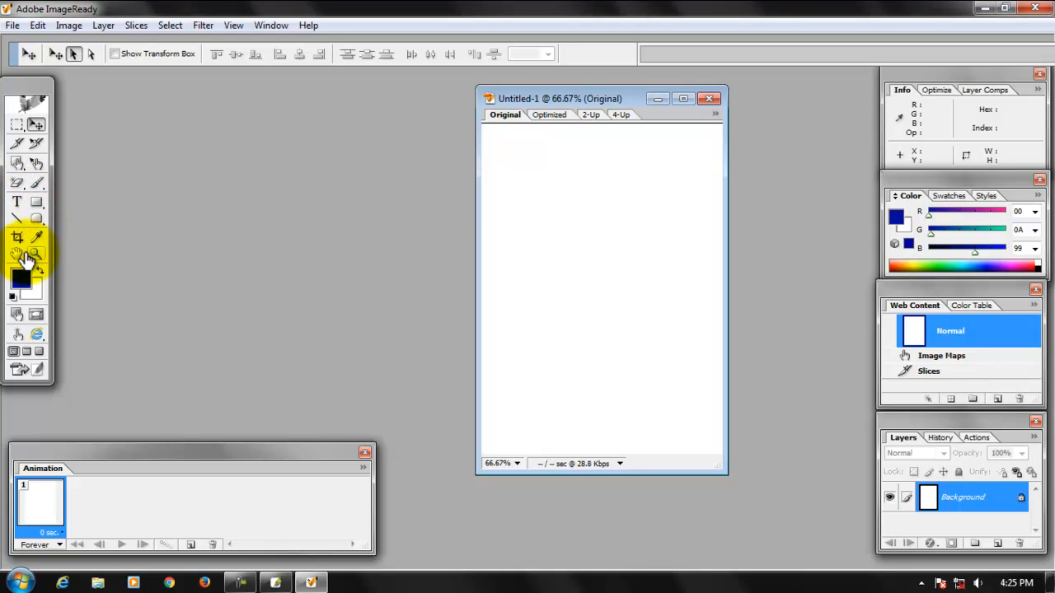
left_click(18, 236)
left_click_drag(481, 190, 750, 361)
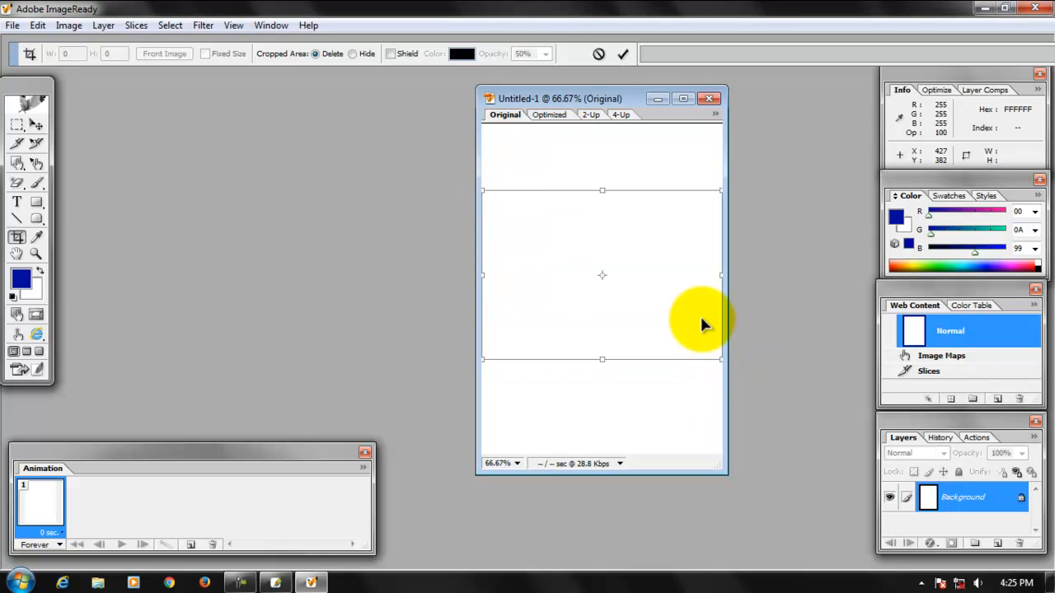
key("Return")
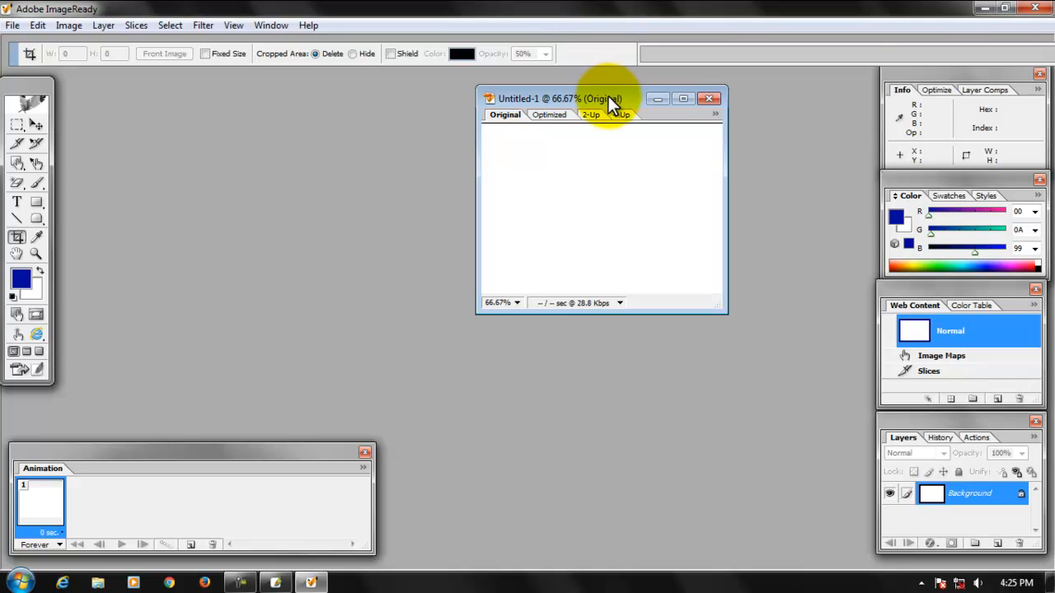
left_click_drag(609, 96, 492, 96)
double_click(493, 95)
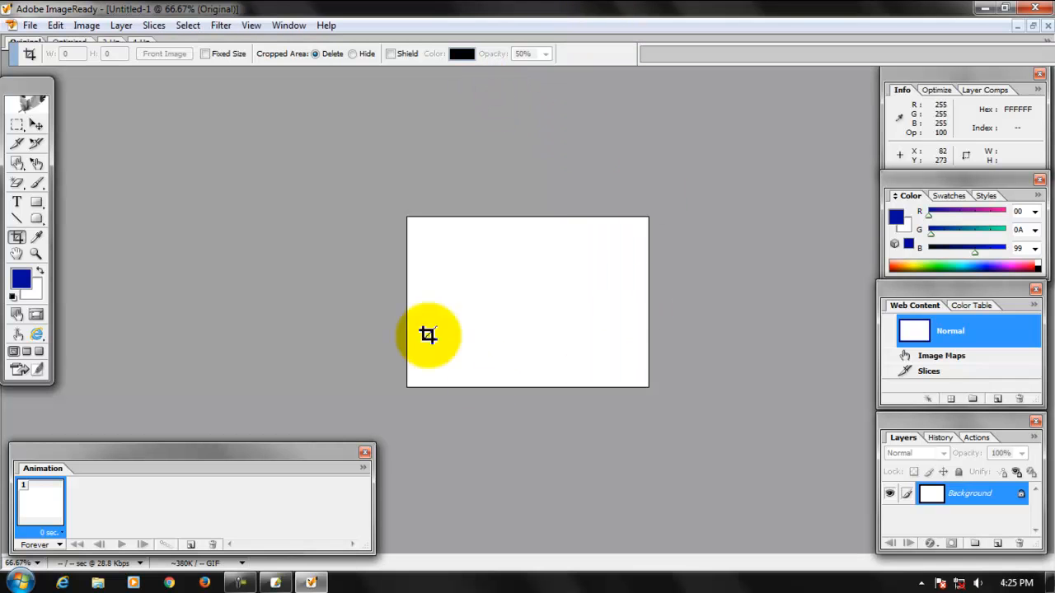
- Convert the locked Background into a regular layer named Layer 0
double_click(988, 500)
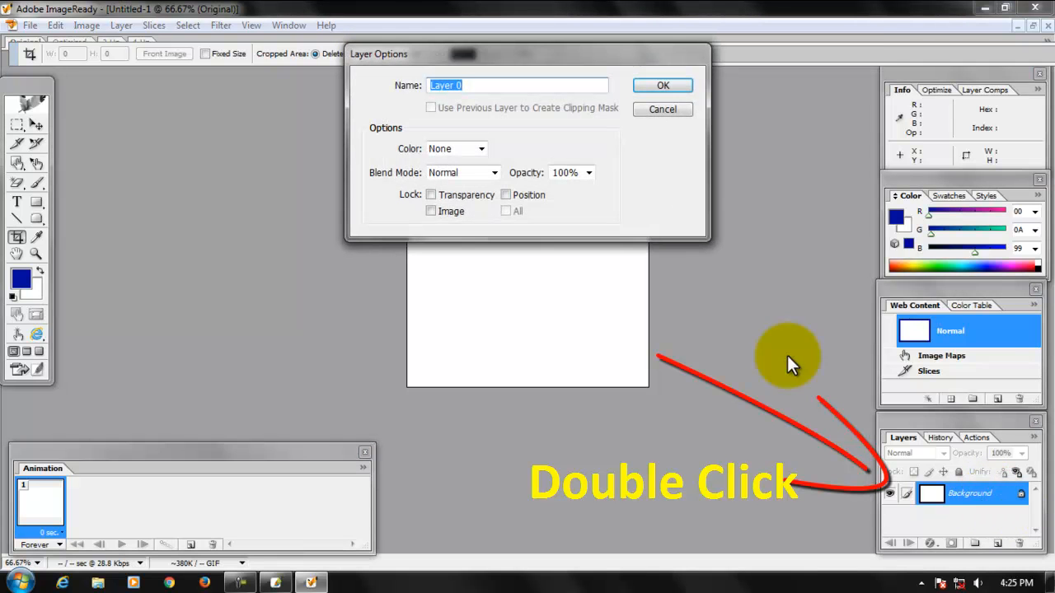
left_click(639, 86)
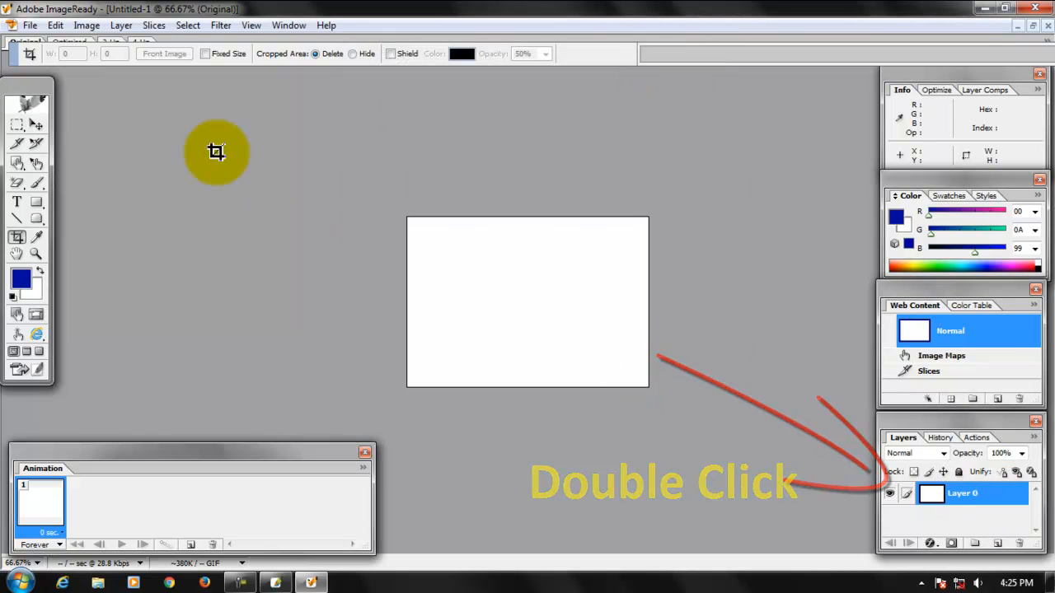
- Add a capital letter D as pink WinSoft Pro Medium text at 362.61 px
left_click(17, 205)
left_click(473, 293)
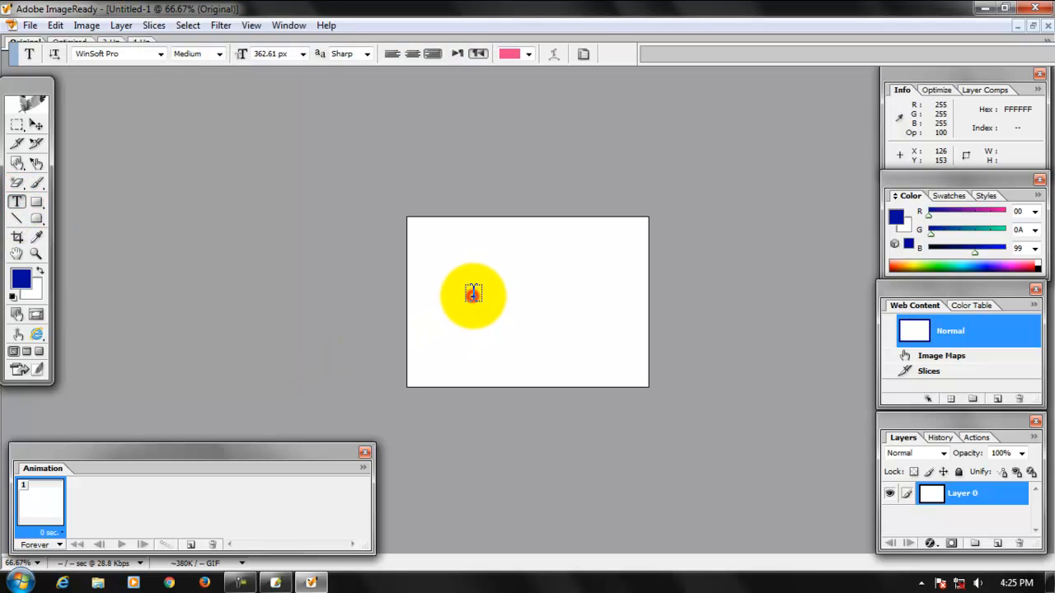
type("d")
key("BackSpace")
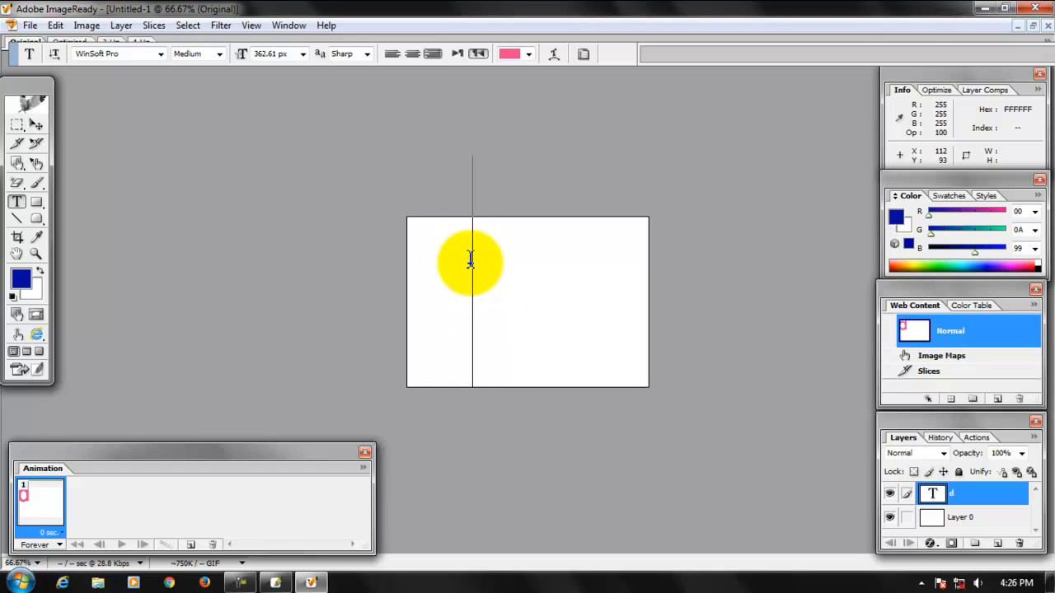
type("D")
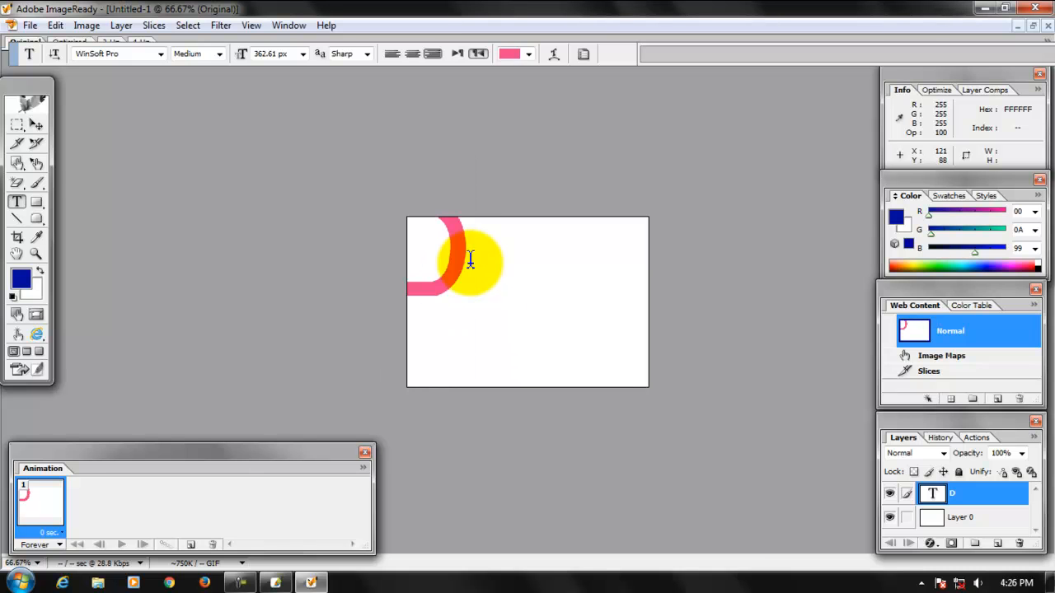
- Scale the letter D down to about 133 × 103 px and place it at the canvas's left side, vertically centred
left_click(37, 125)
left_click_drag(442, 288, 565, 342)
key("ctrl+t")
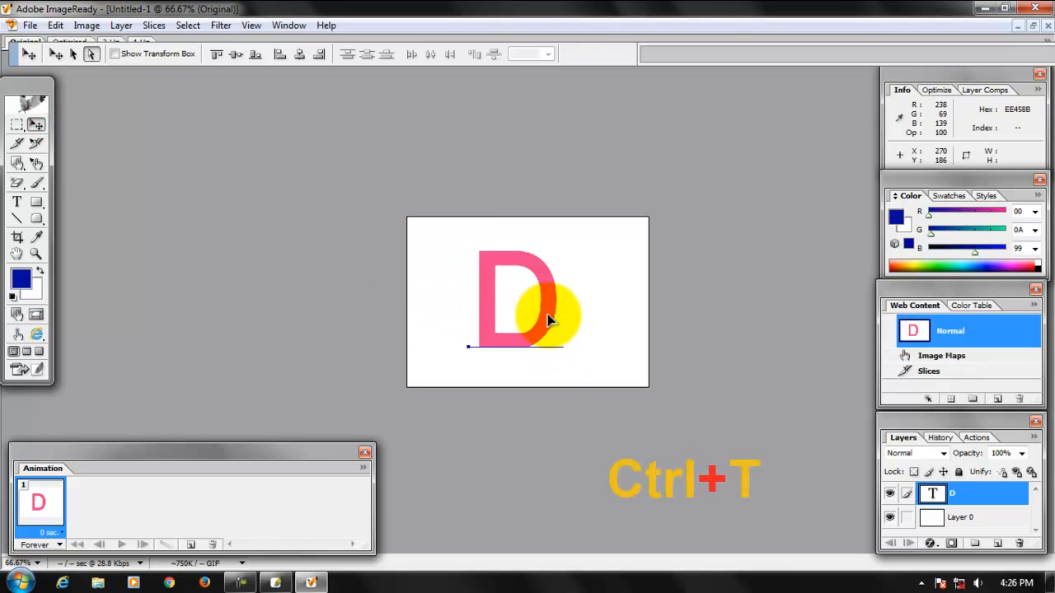
left_click_drag(554, 349, 478, 304)
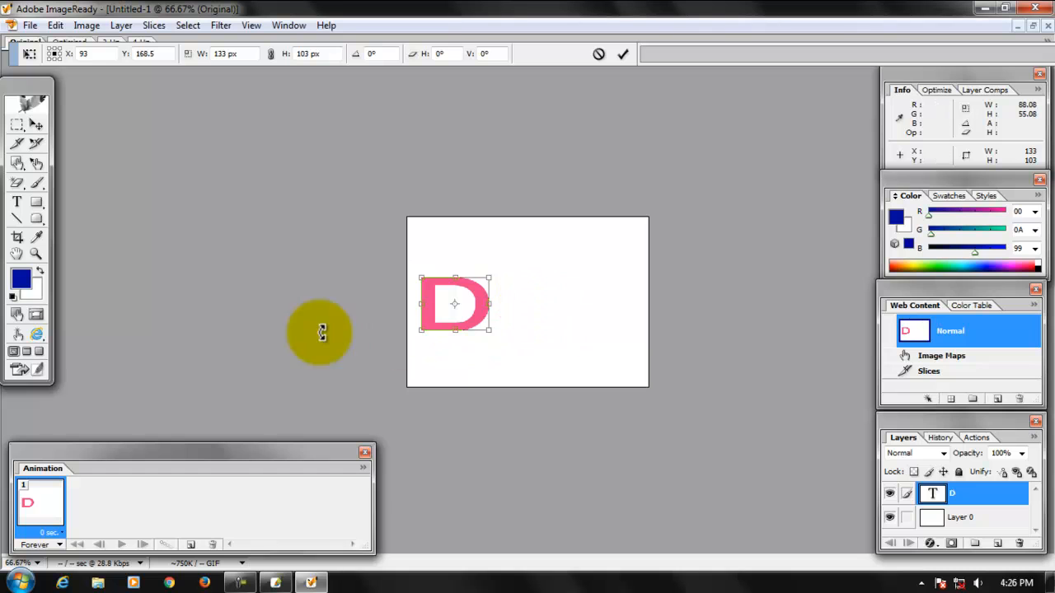
- Add a capital P on its own text layer and place it to the right of the D
left_click(16, 202)
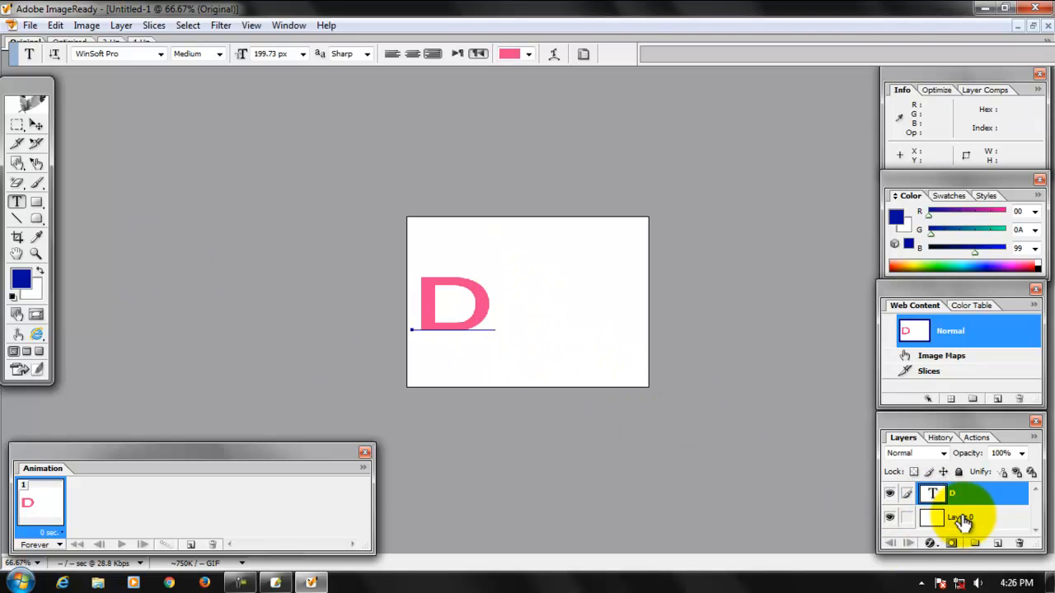
left_click(517, 294)
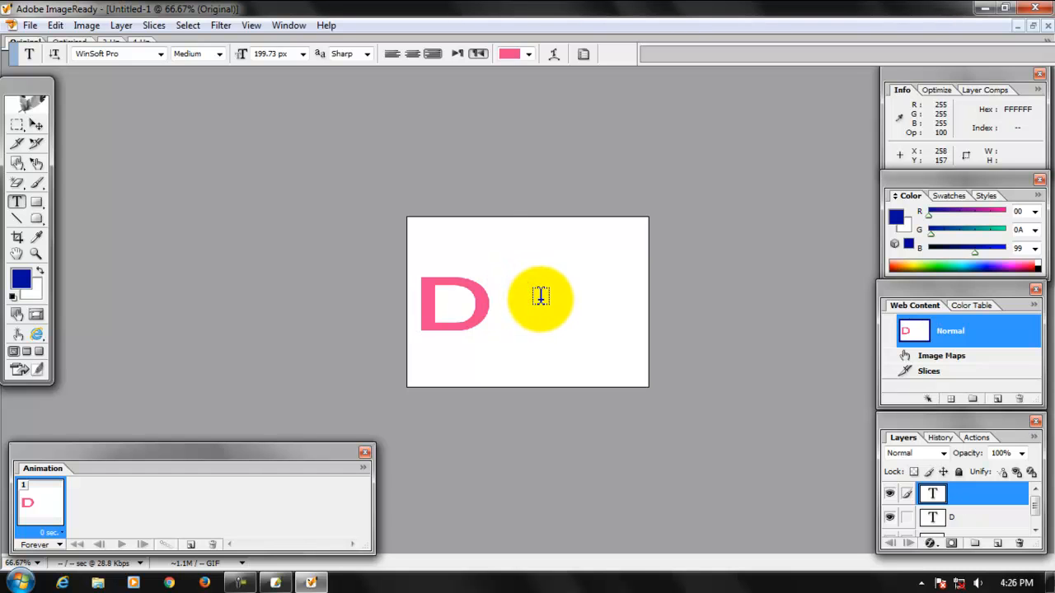
type("P")
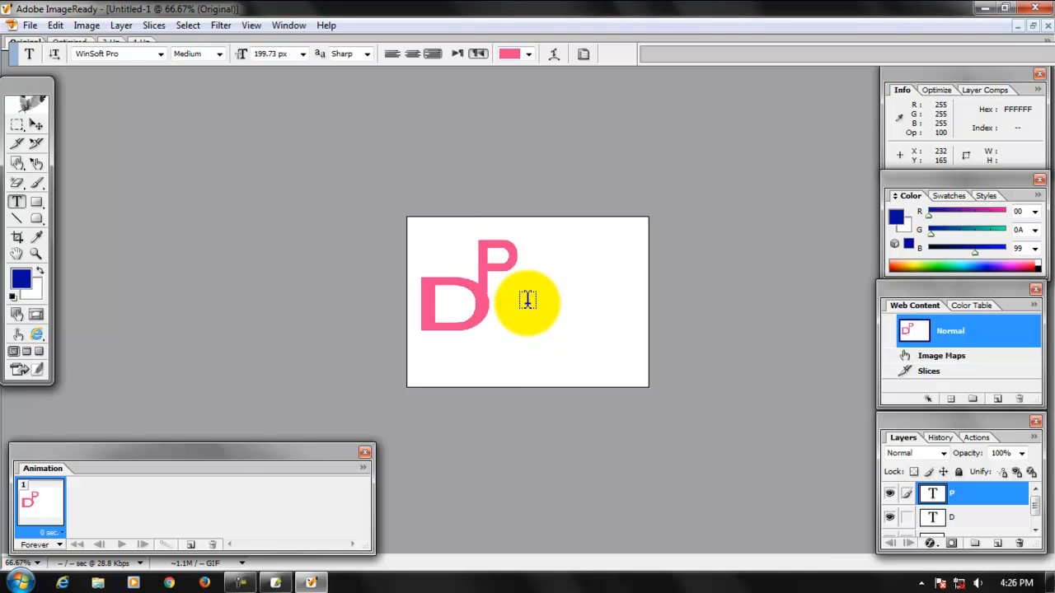
left_click(37, 124)
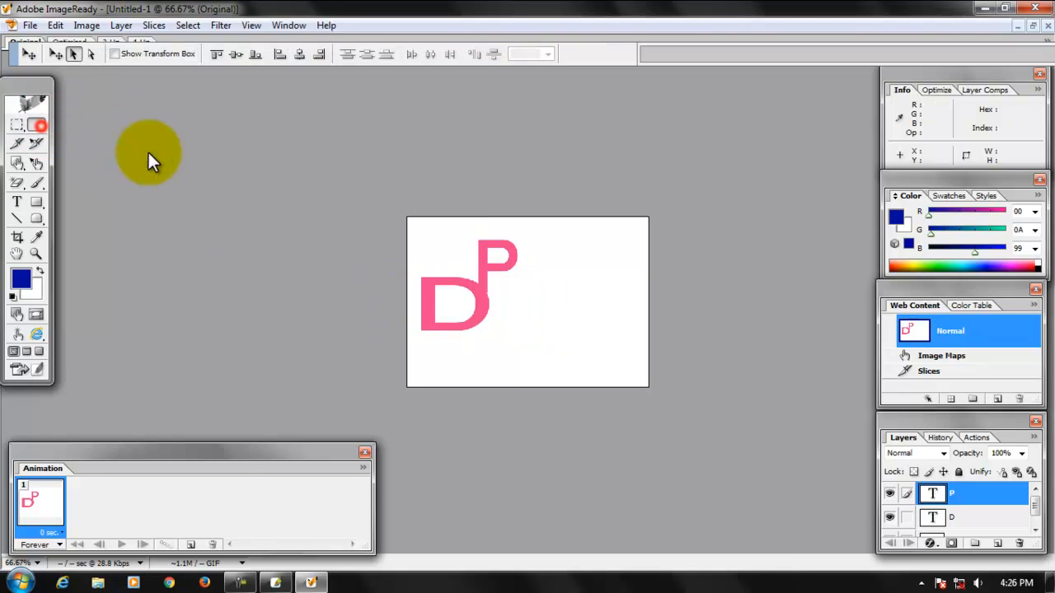
left_click_drag(514, 266, 544, 306)
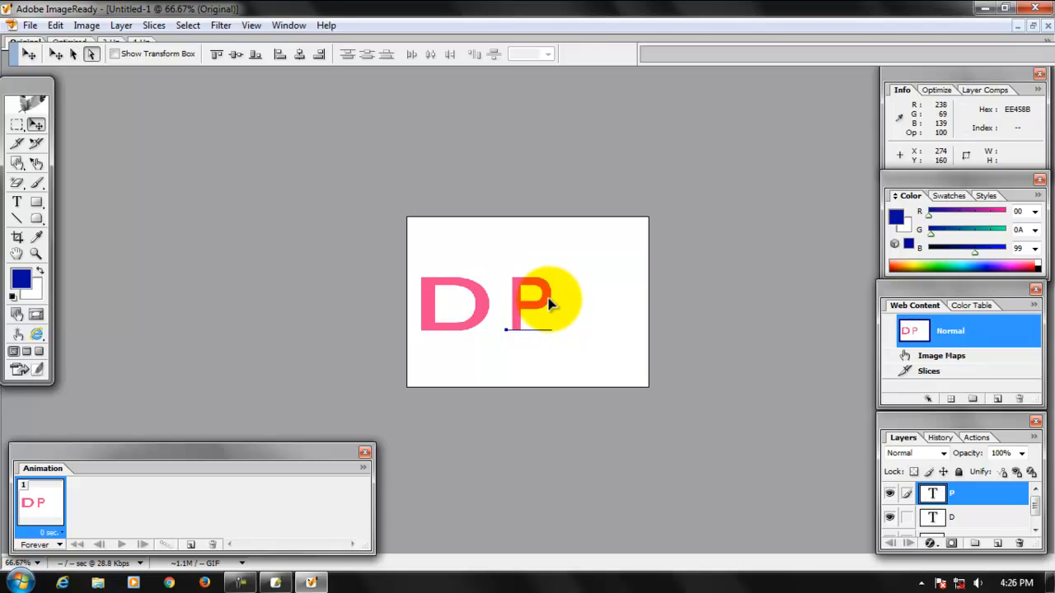
- Transform the letter P to about 138 × 206 px, tilt it to about -8.4°, and position it right beside the D
key("ctrl+t")
left_click_drag(552, 330, 561, 358)
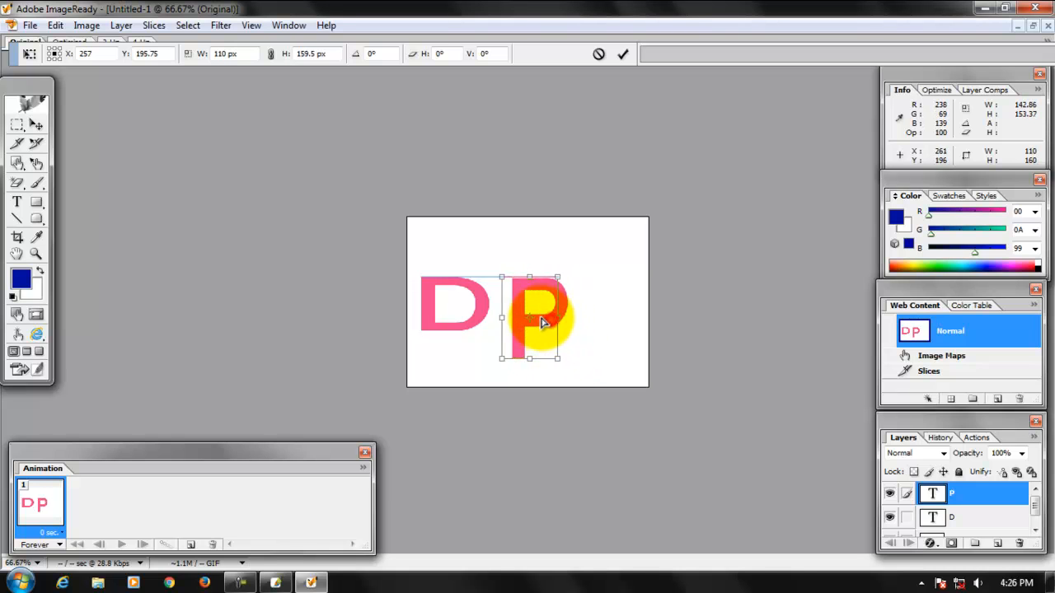
left_click_drag(542, 322, 537, 308)
left_click_drag(562, 355, 573, 358)
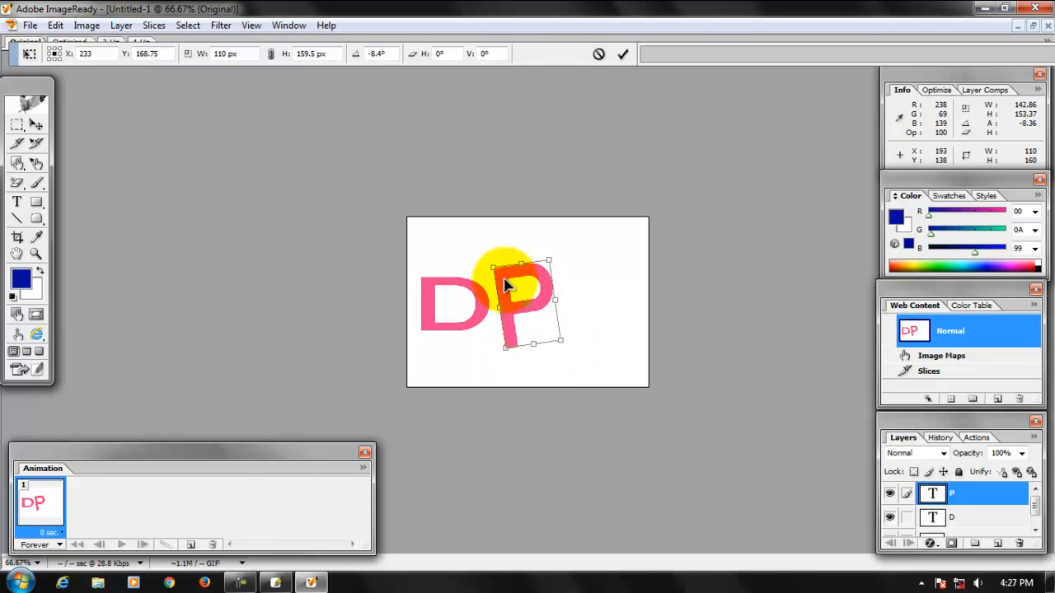
left_click_drag(478, 245, 476, 245)
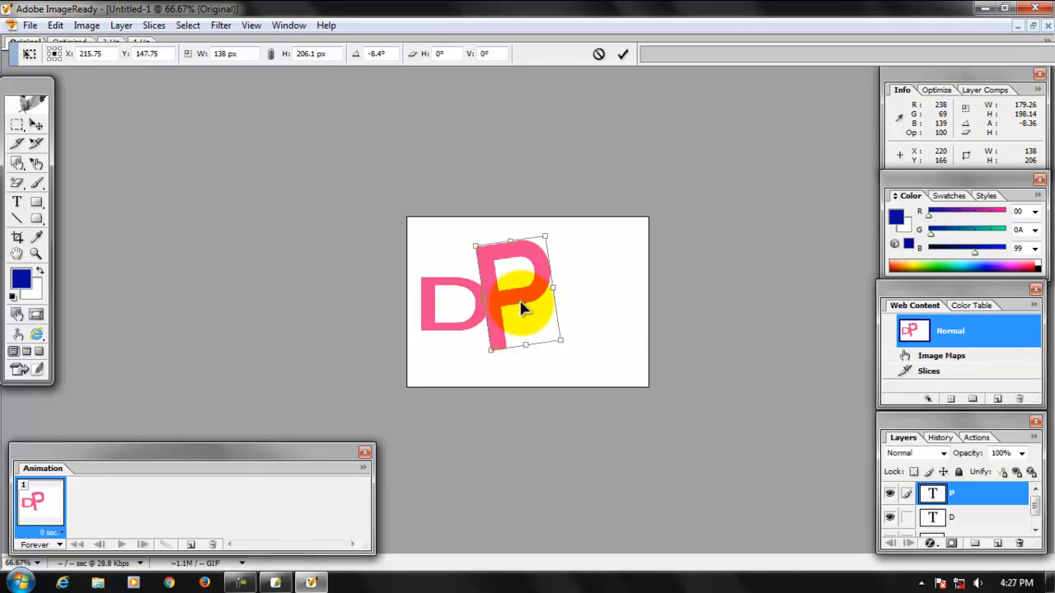
left_click(520, 302)
left_click(35, 124)
left_click_drag(527, 299, 538, 303)
- Add a capital C on its own text layer directly above Layer 0 and place it to the right of the P
left_click(574, 308)
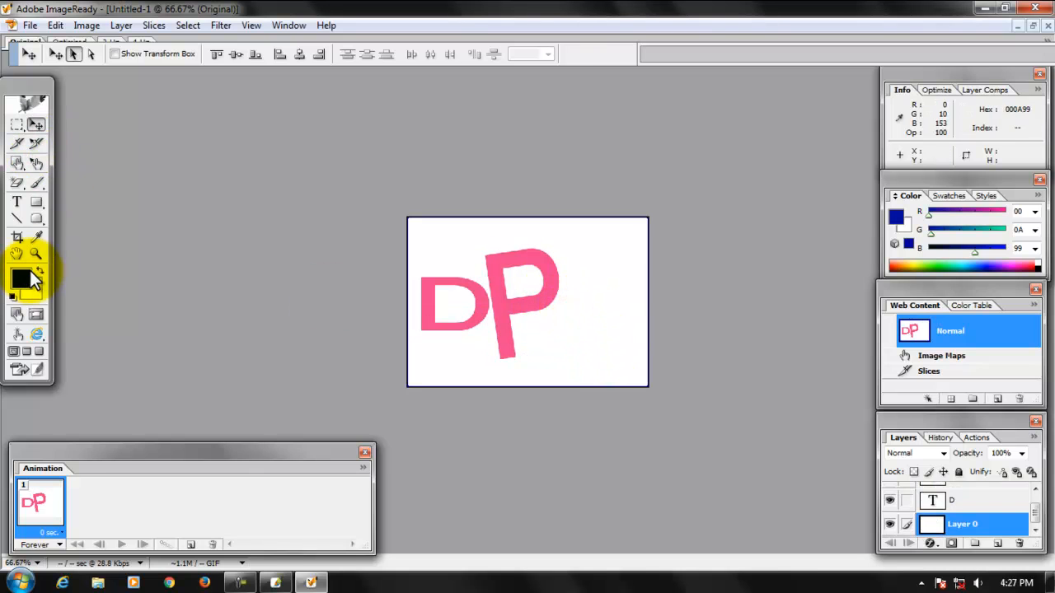
left_click(17, 202)
left_click(577, 299)
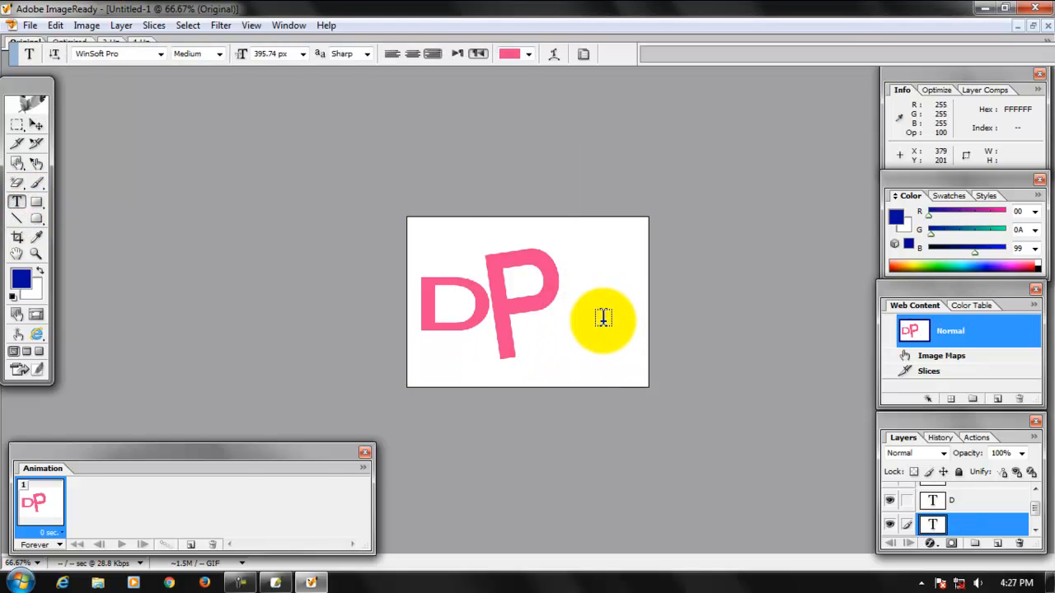
type("c")
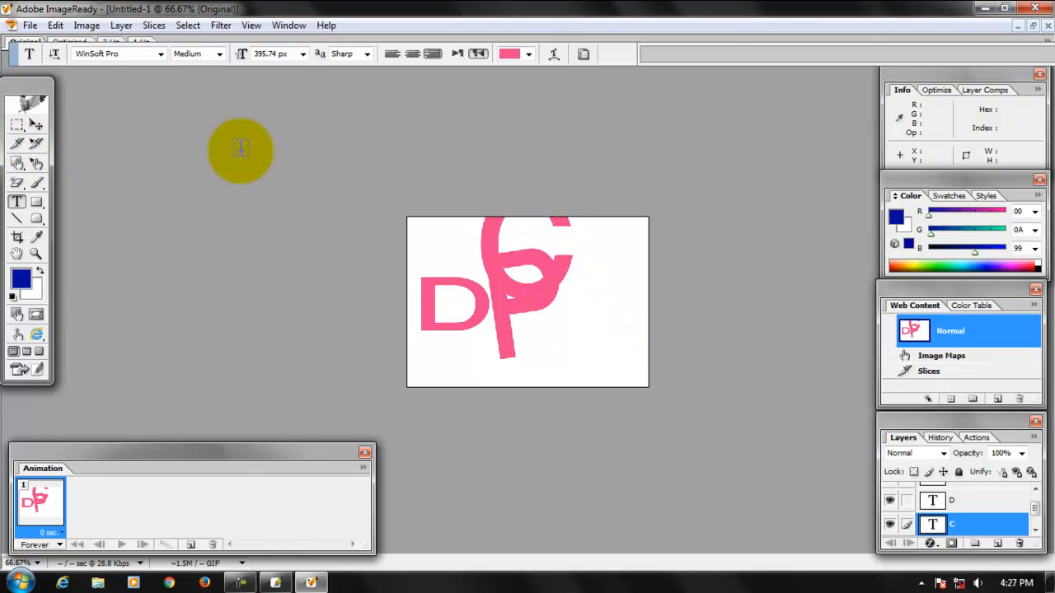
left_click(51, 131)
left_click_drag(563, 274, 631, 342)
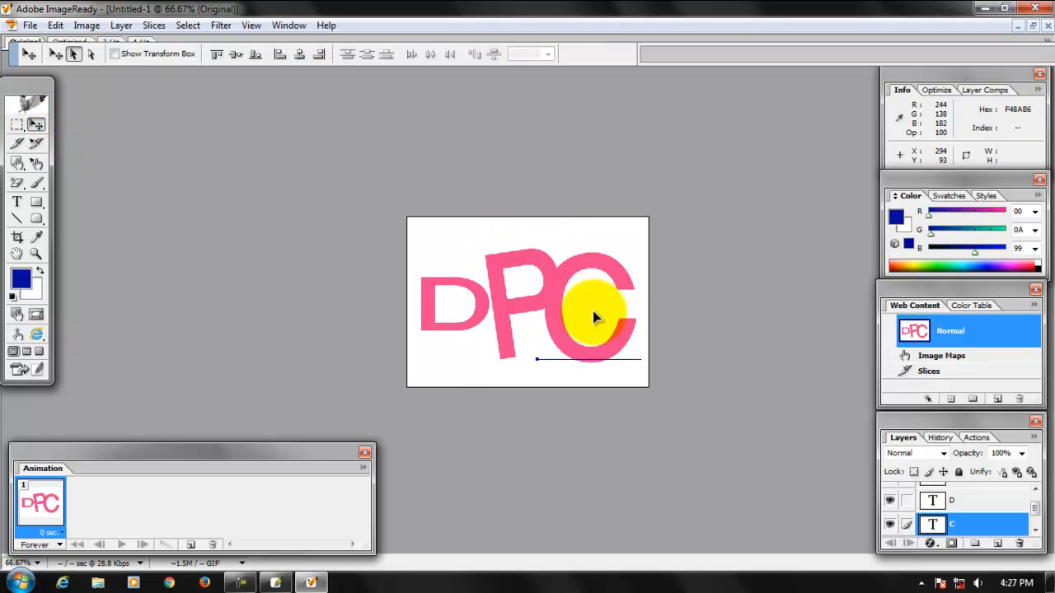
- Scale the letter C down to about 122 × 135.5 px at the canvas's right side, vertically centred with the D
key("ctrl+t")
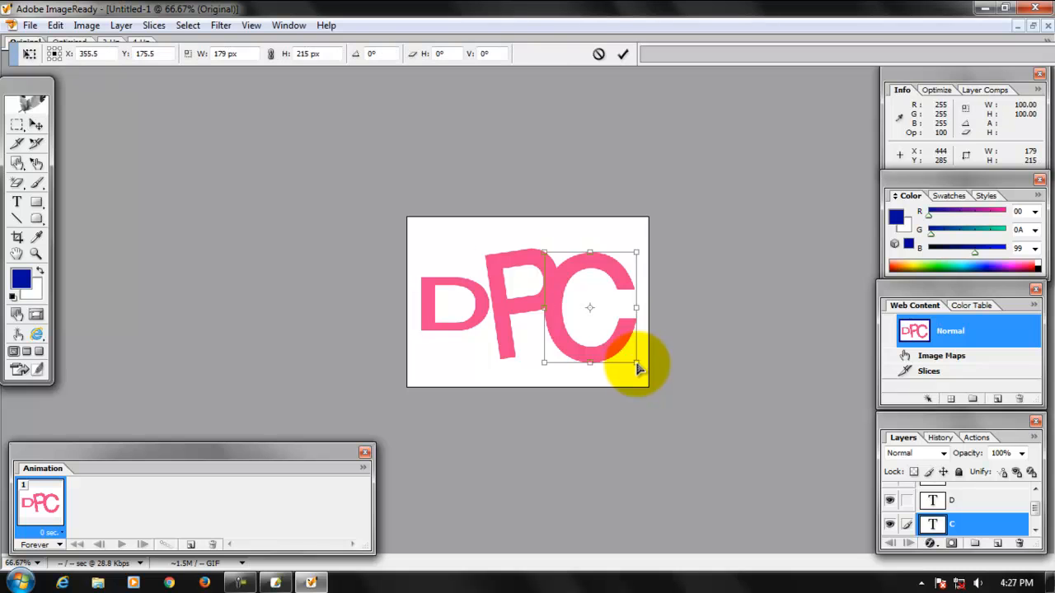
left_click_drag(547, 253, 578, 296)
left_click_drag(619, 346, 615, 320)
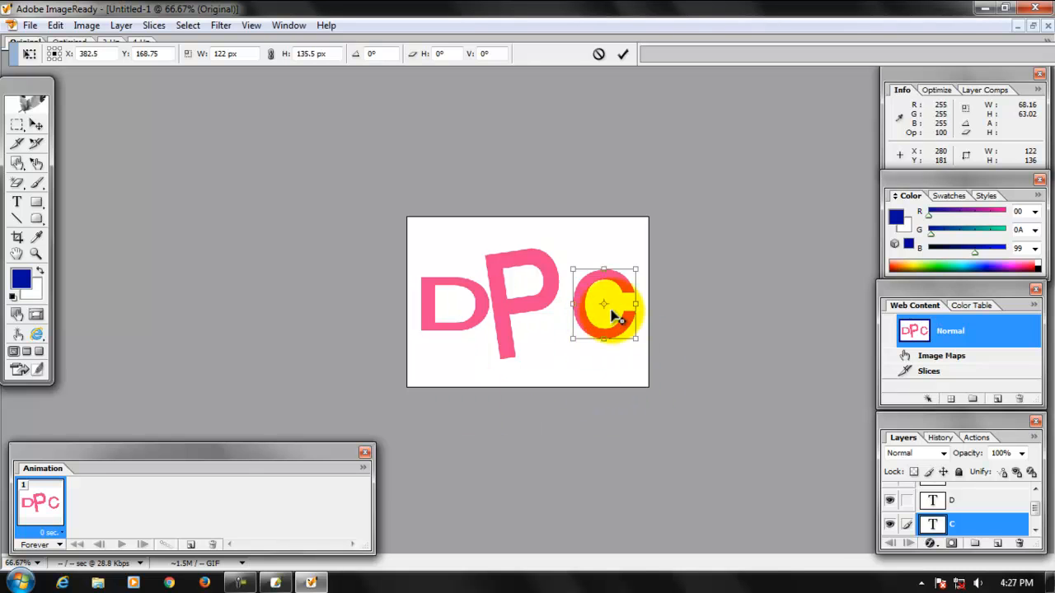
- Apply the letter C's transformation and show the Animation palette
left_click(365, 453)
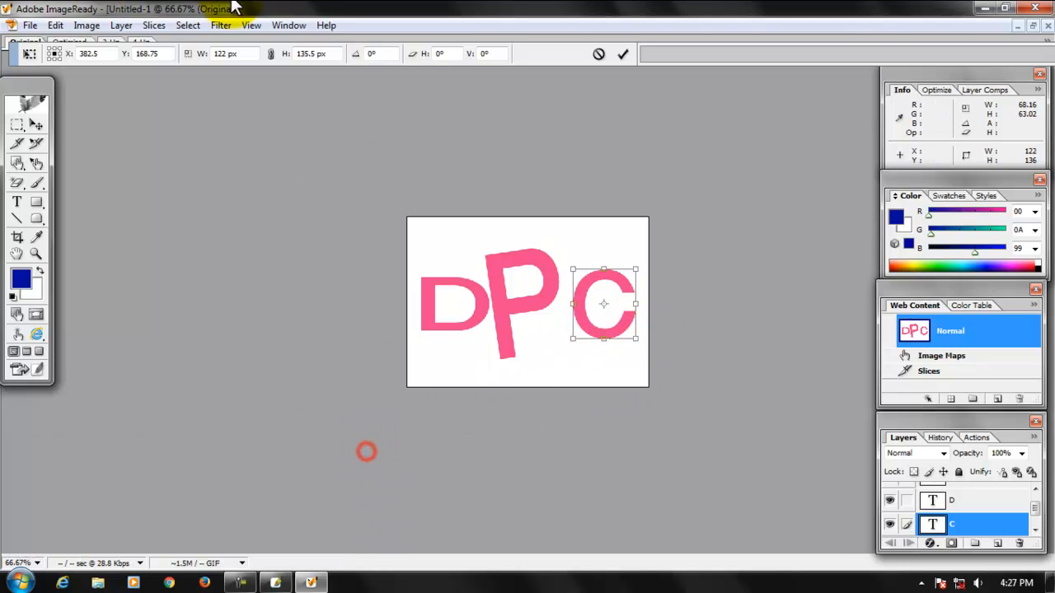
left_click(274, 27)
left_click(274, 26)
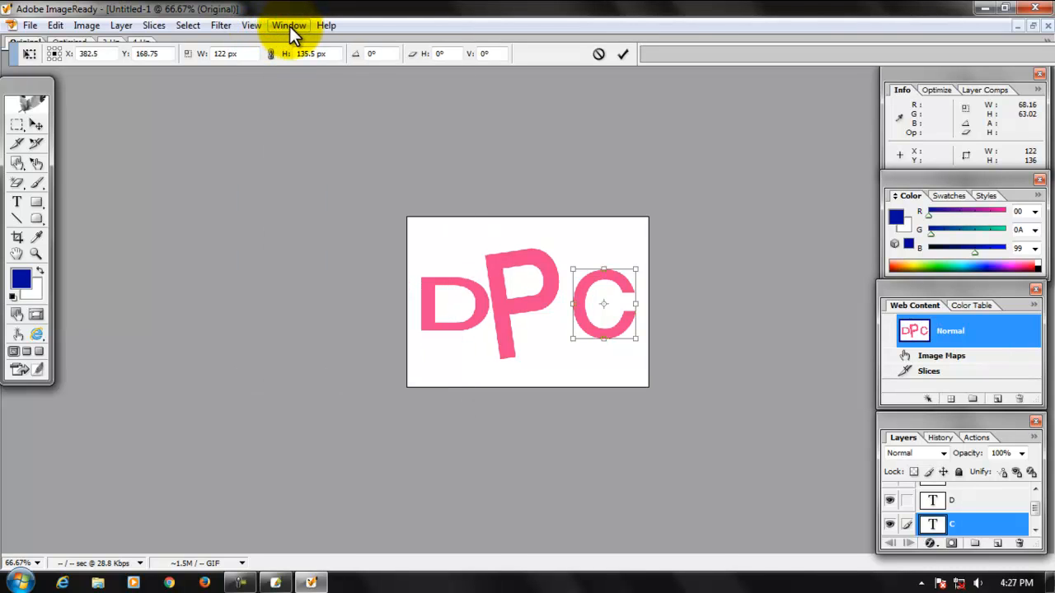
left_click(289, 27)
left_click(591, 160)
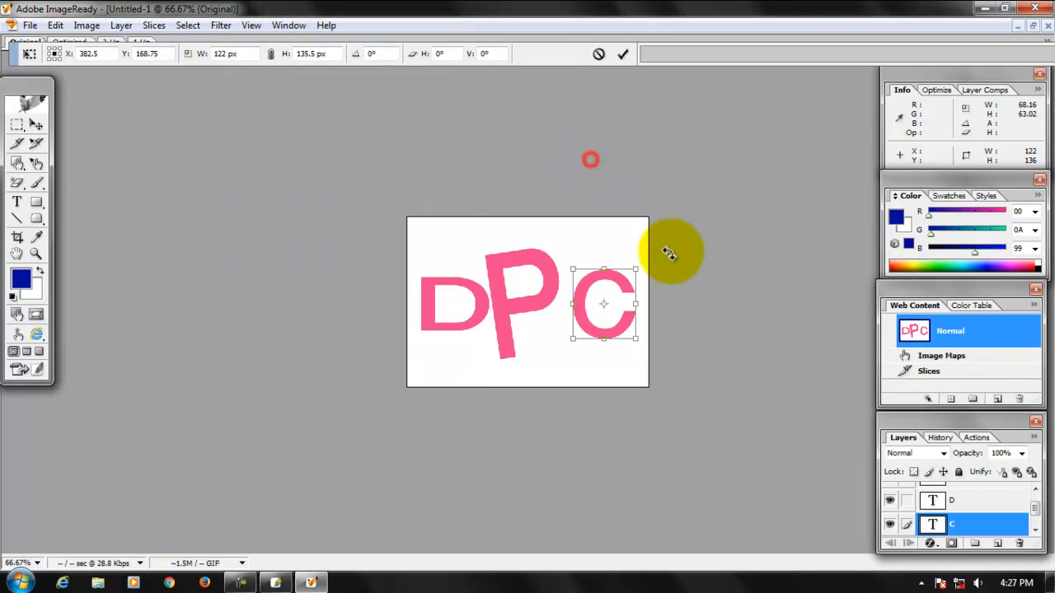
key("Return")
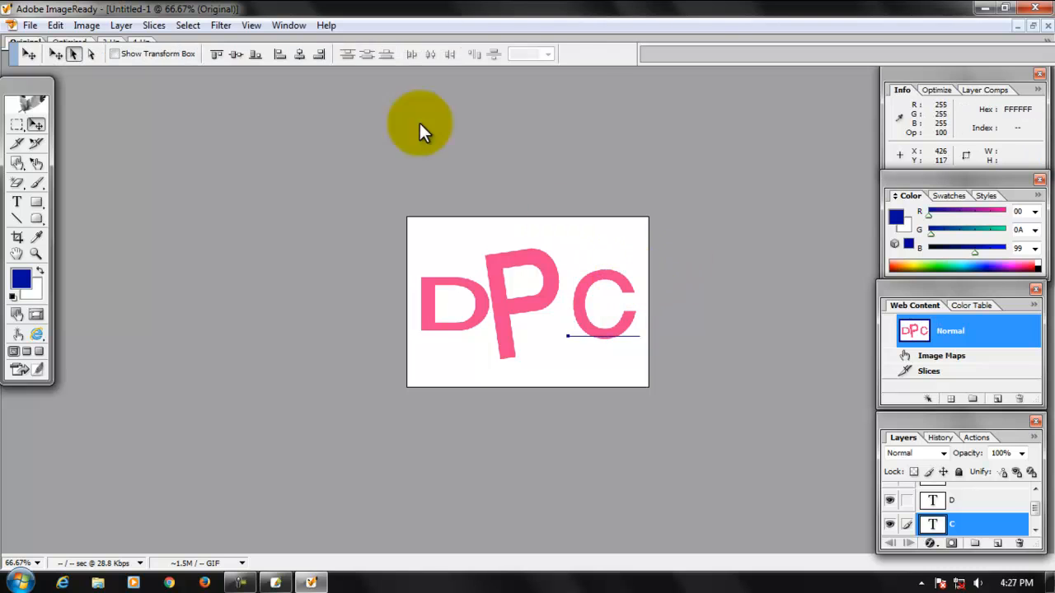
left_click(276, 26)
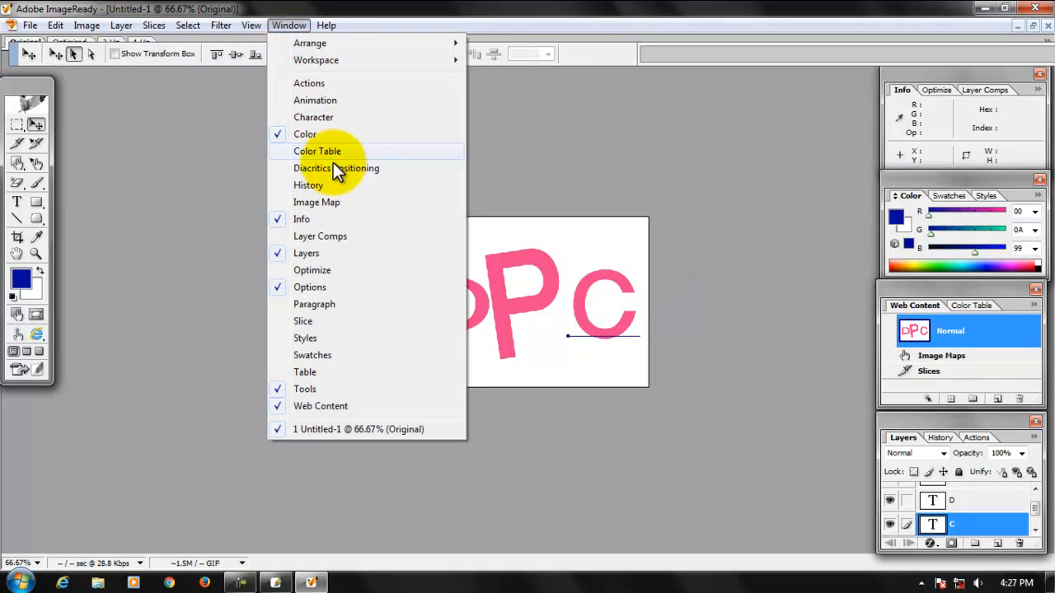
left_click(314, 100)
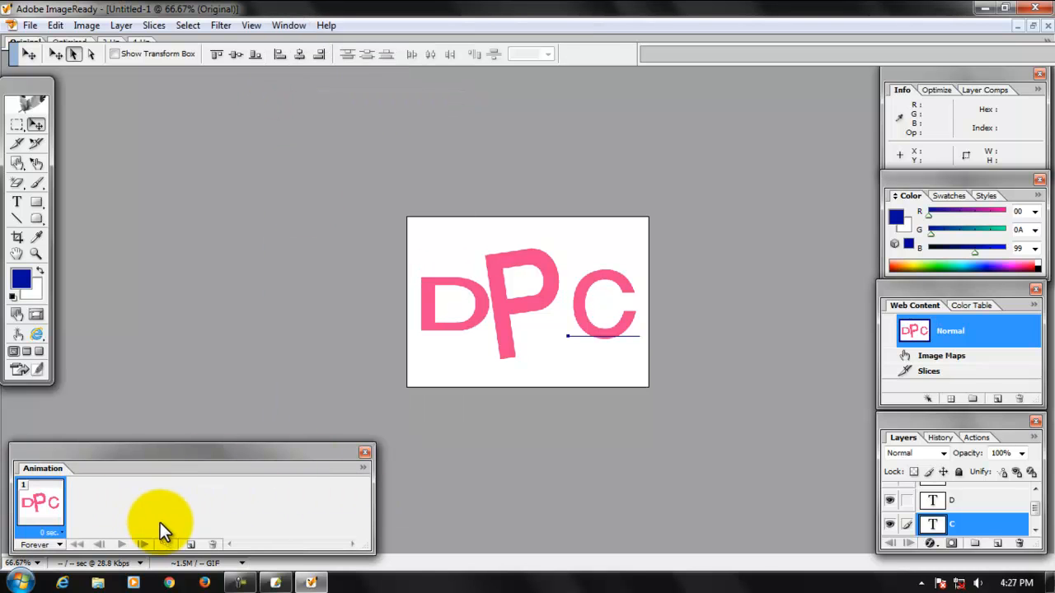
- Nudge the letter P slightly to the right so it sits between the D and the C, and deselect its layer
left_click_drag(1034, 506, 1034, 527)
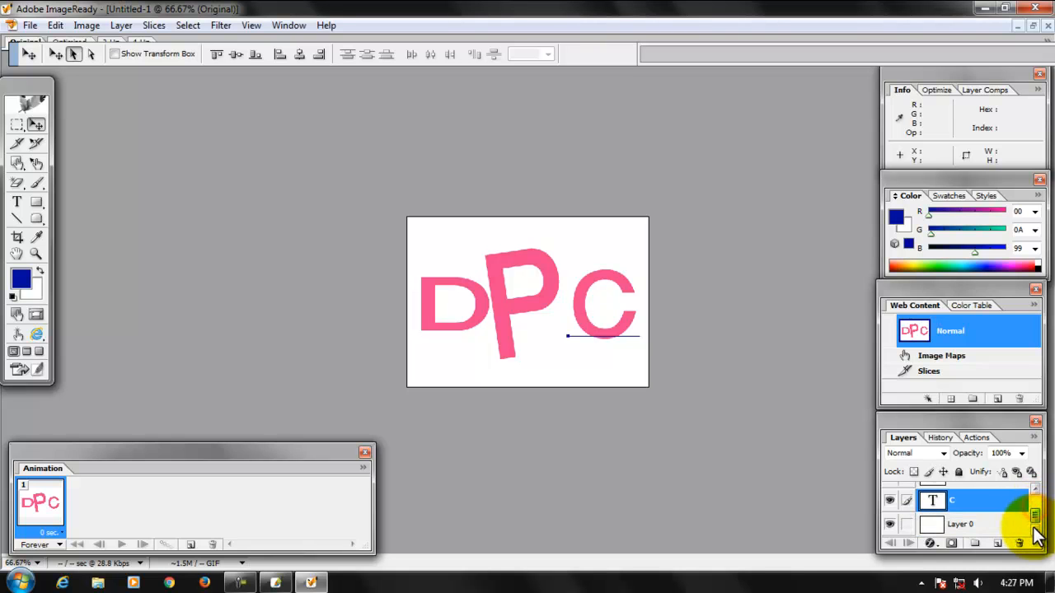
left_click(954, 528)
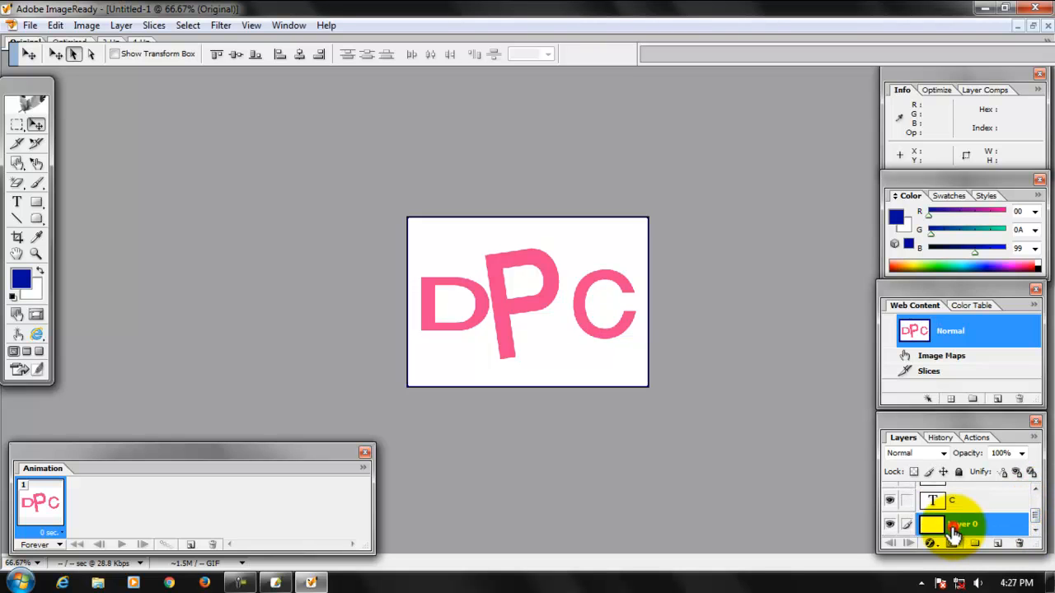
left_click(954, 501)
scroll(1036, 510, "up", 1)
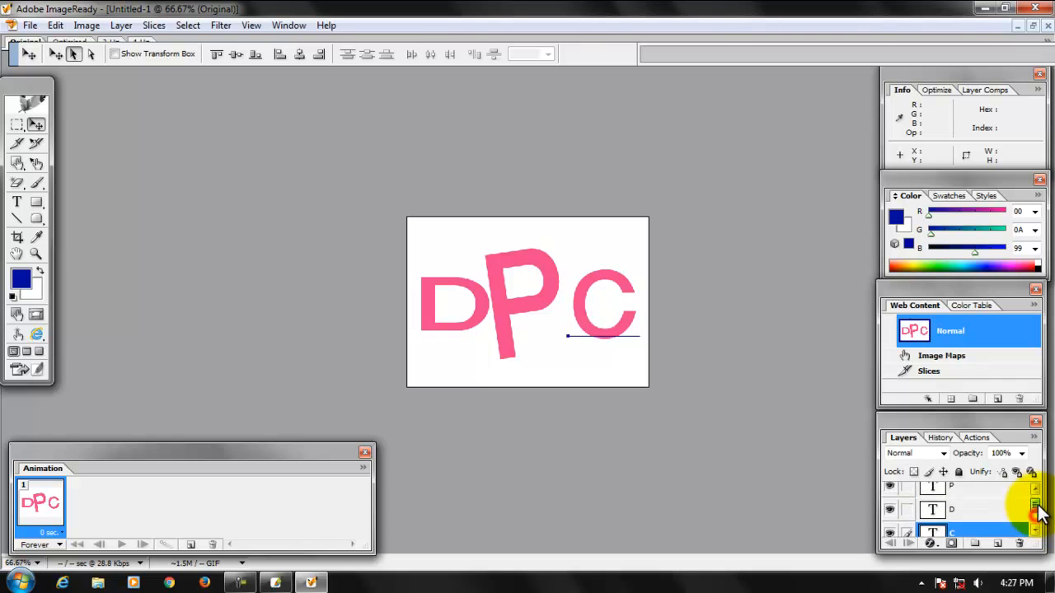
scroll(1037, 511, "up", 1)
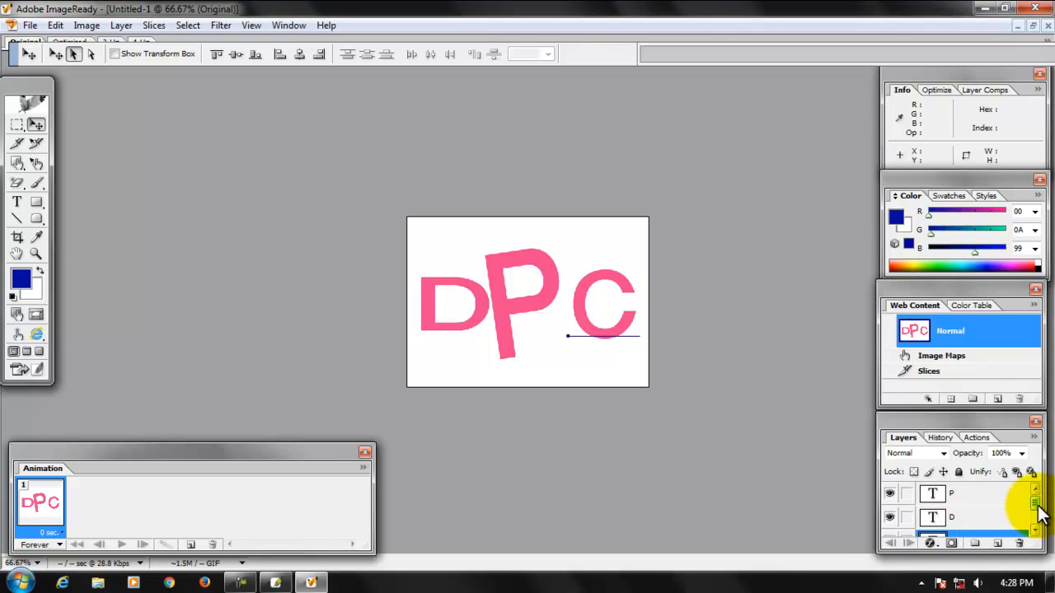
left_click(954, 493)
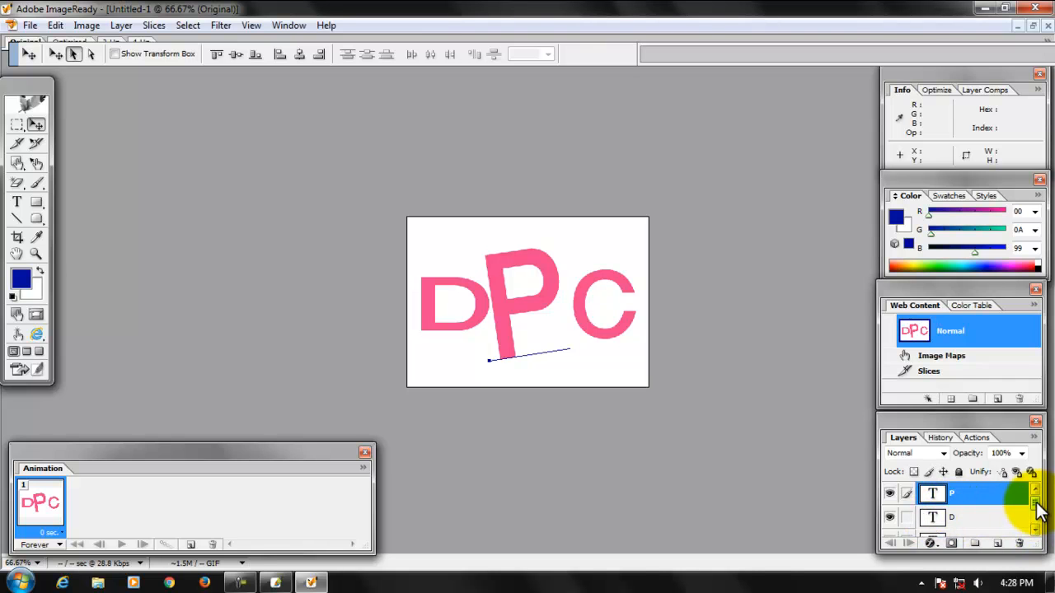
left_click_drag(528, 303, 531, 309)
left_click(704, 325)
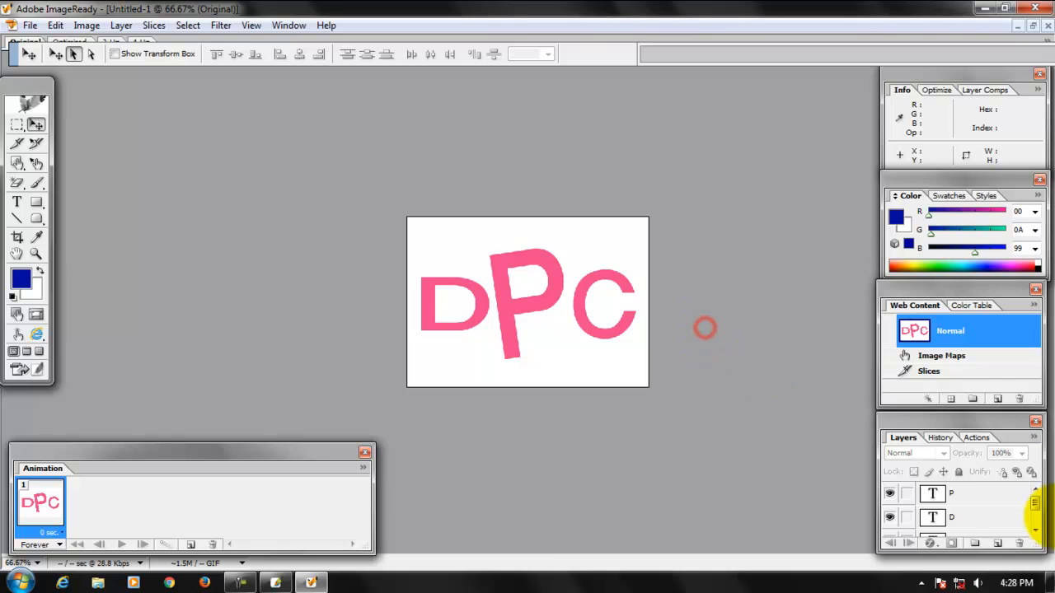
- Make animation frames from the layers and preview the animation's playback
left_click(364, 468)
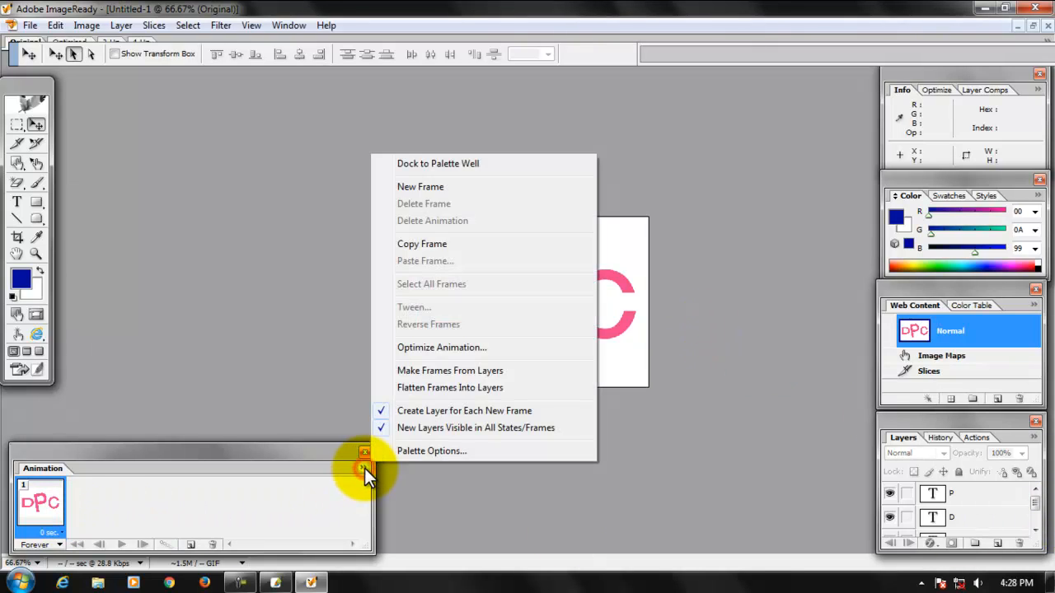
left_click(391, 375)
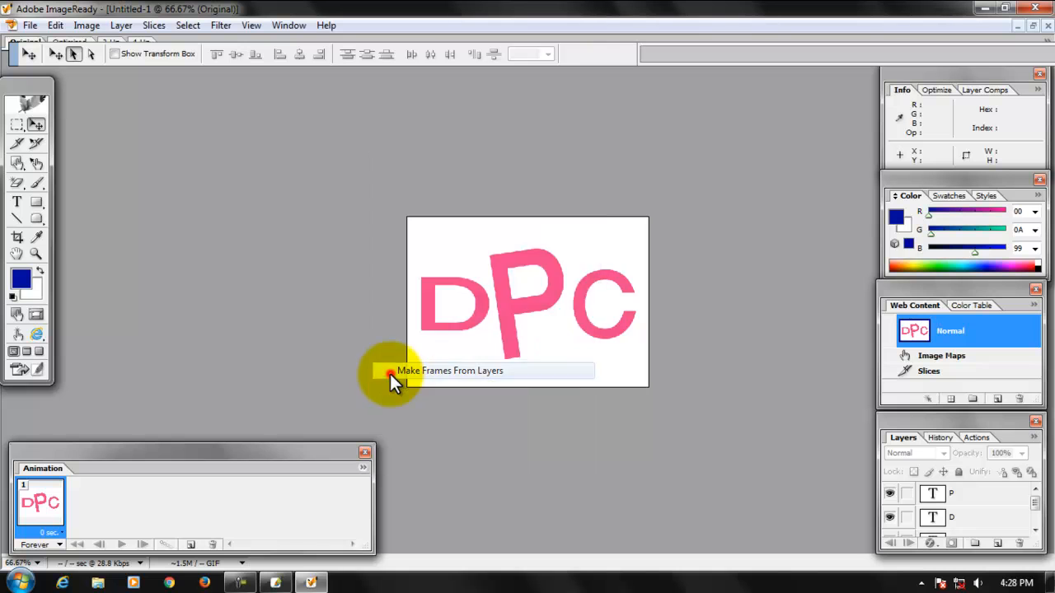
left_click(115, 545)
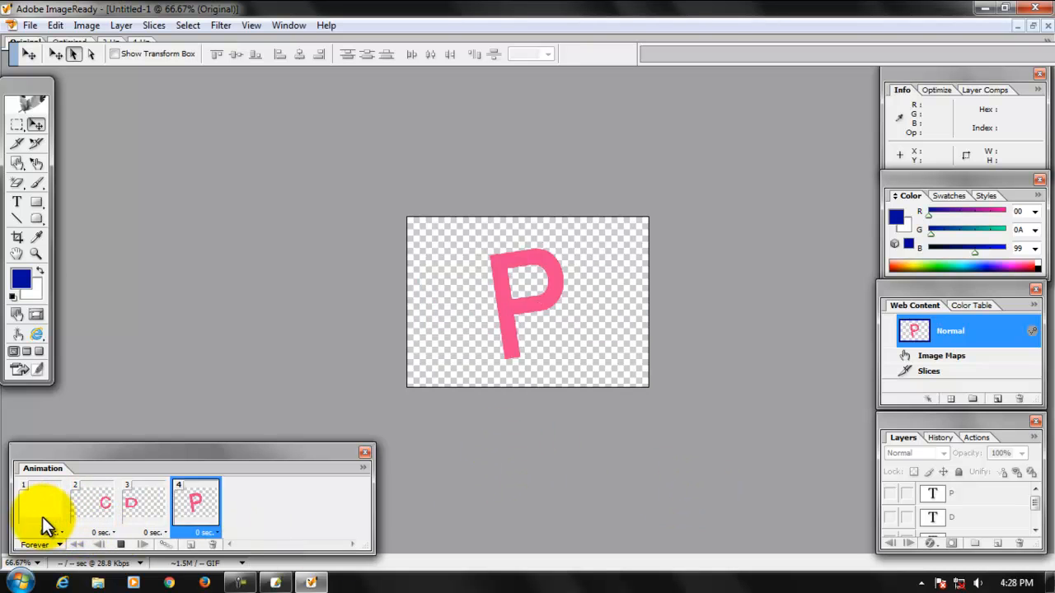
left_click(122, 545)
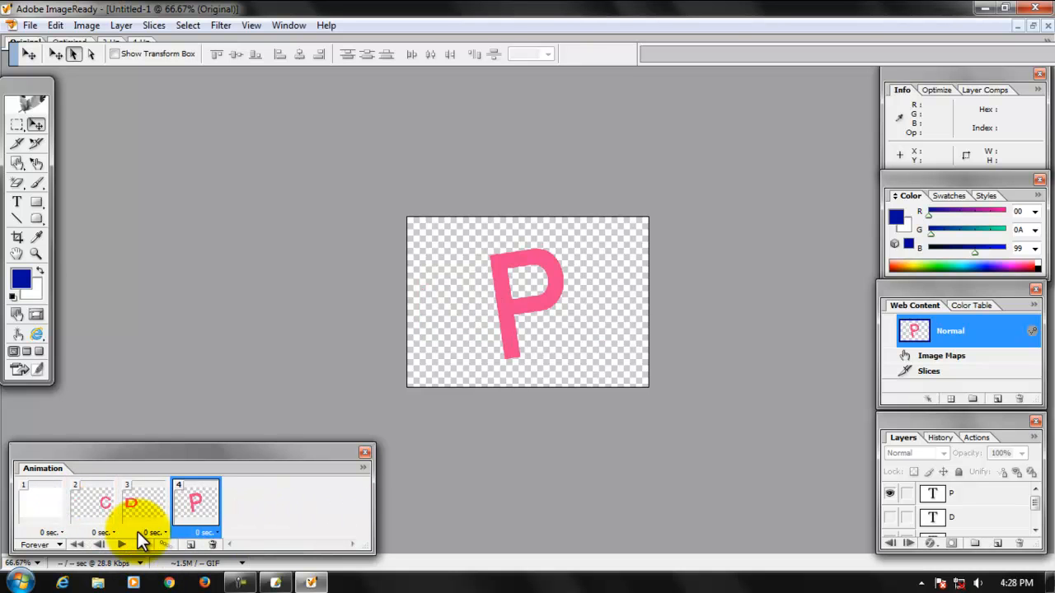
- Add a fifth animation frame and reorder the letter frames so D is frame 2, P is frame 3 and C is frame 4
left_click(191, 546)
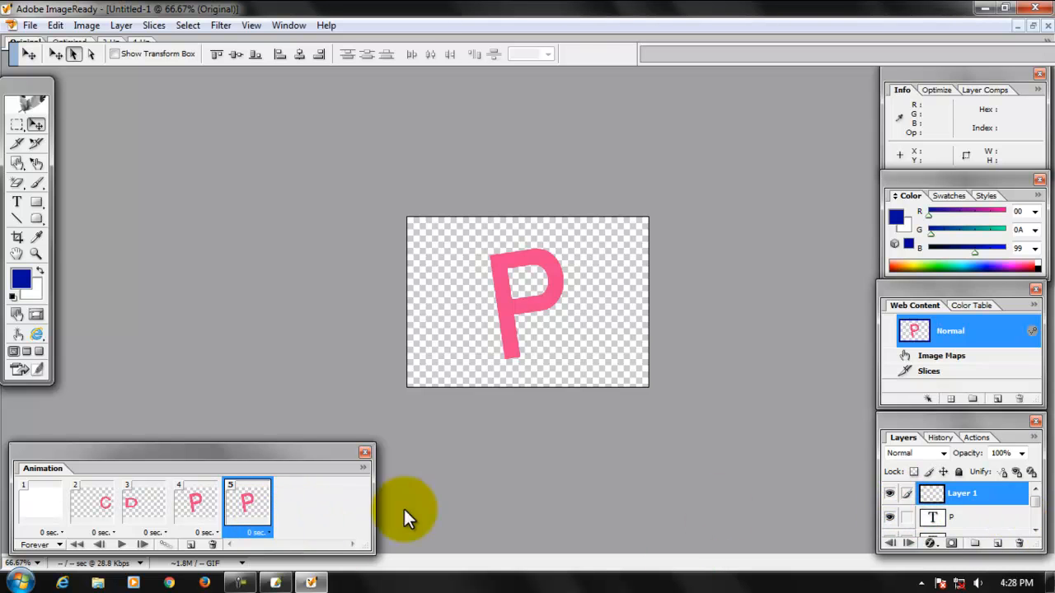
left_click(57, 511)
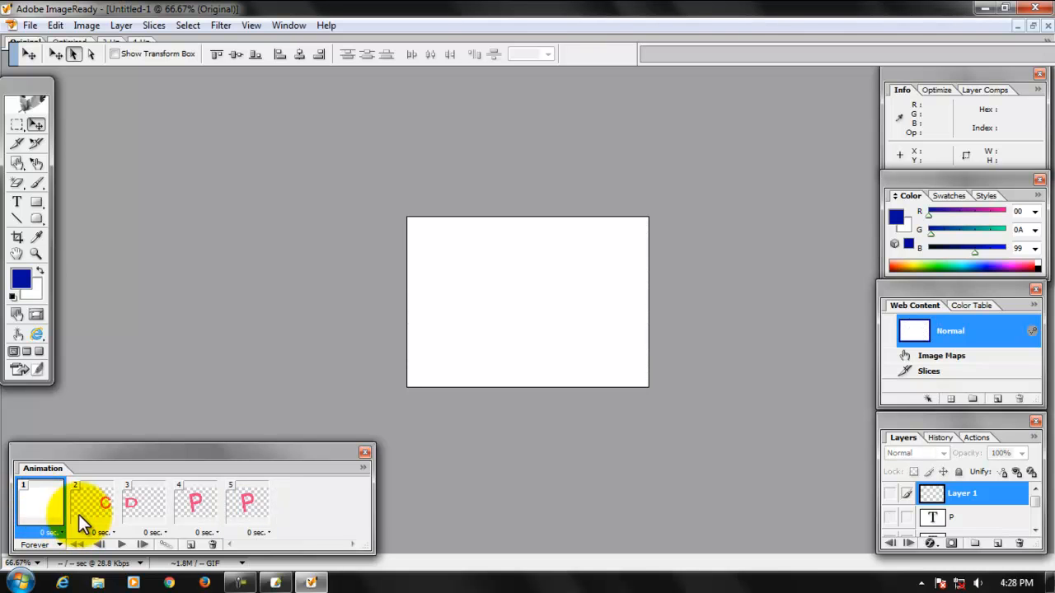
left_click(91, 518)
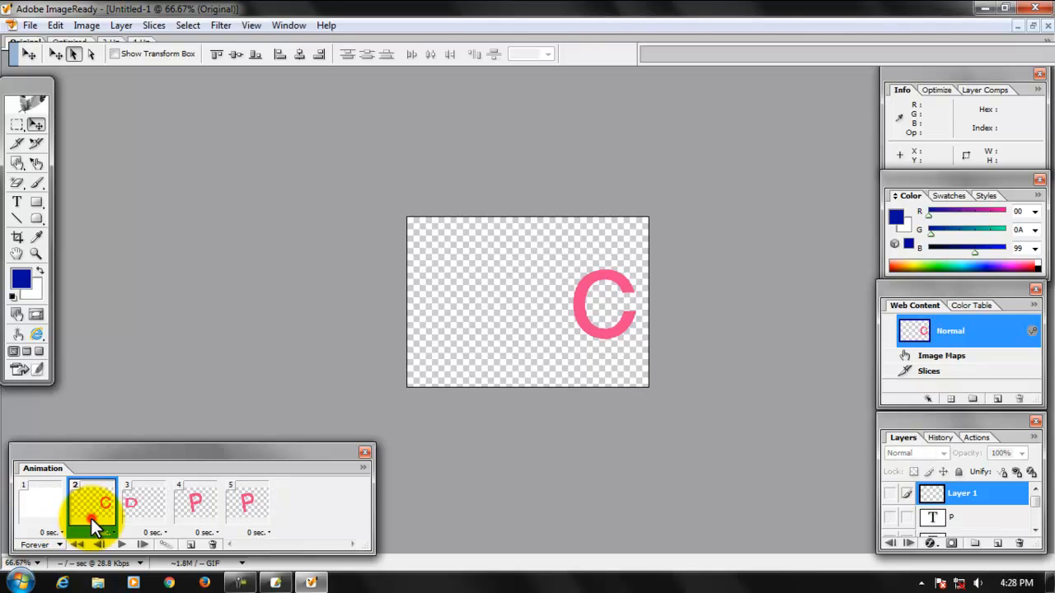
left_click(155, 516)
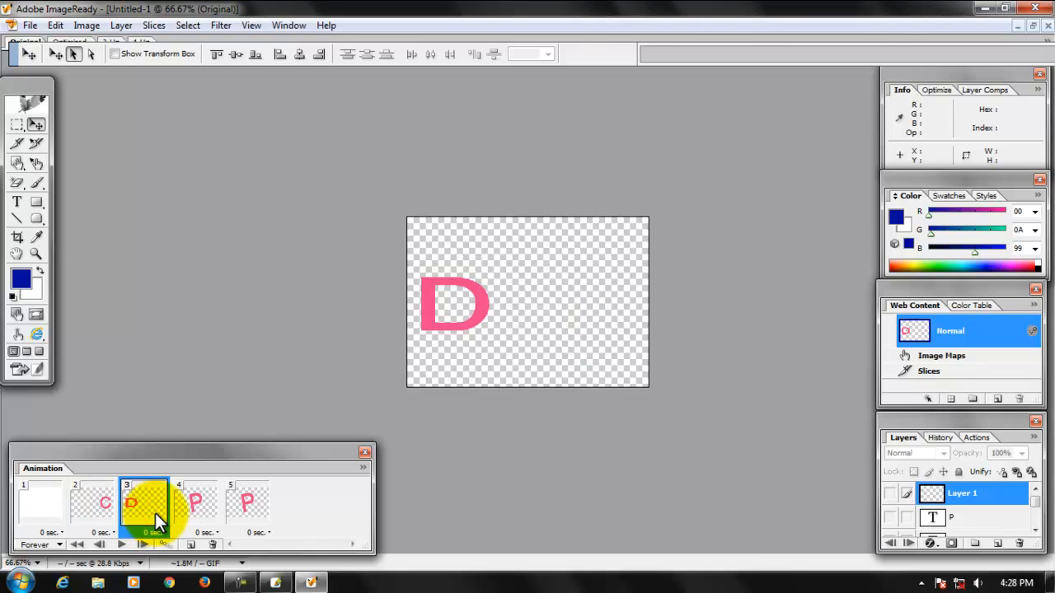
left_click(89, 511)
left_click_drag(87, 506, 170, 524)
left_click(95, 521)
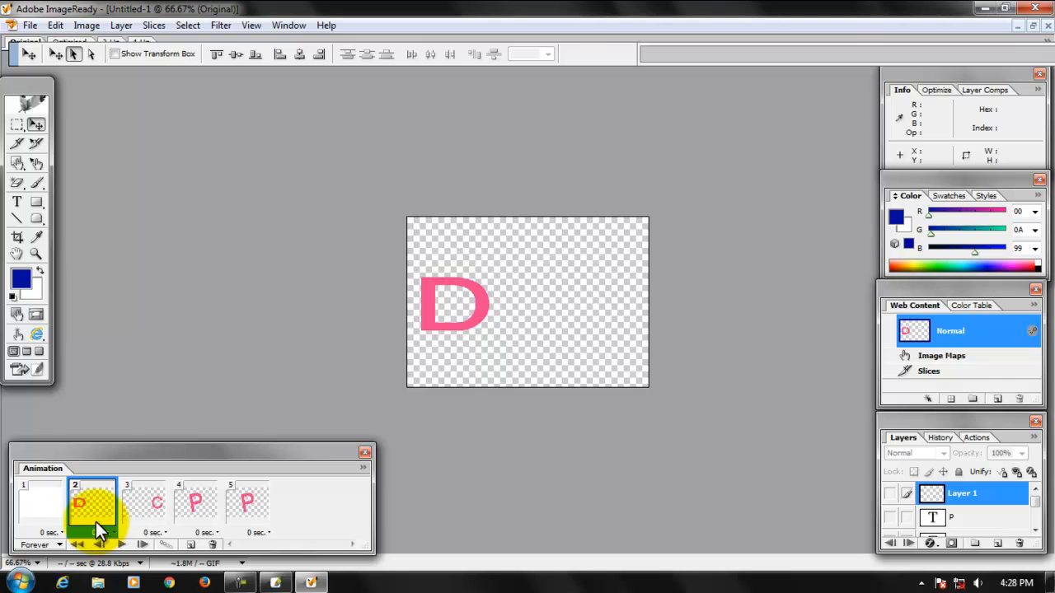
left_click_drag(153, 511, 198, 505)
left_click(161, 505)
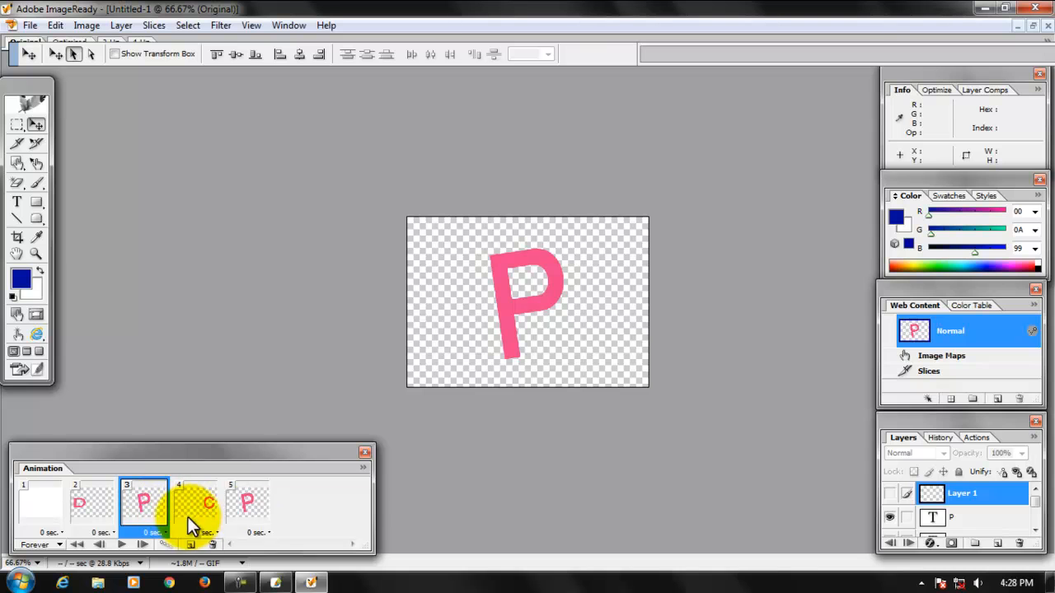
left_click(244, 503)
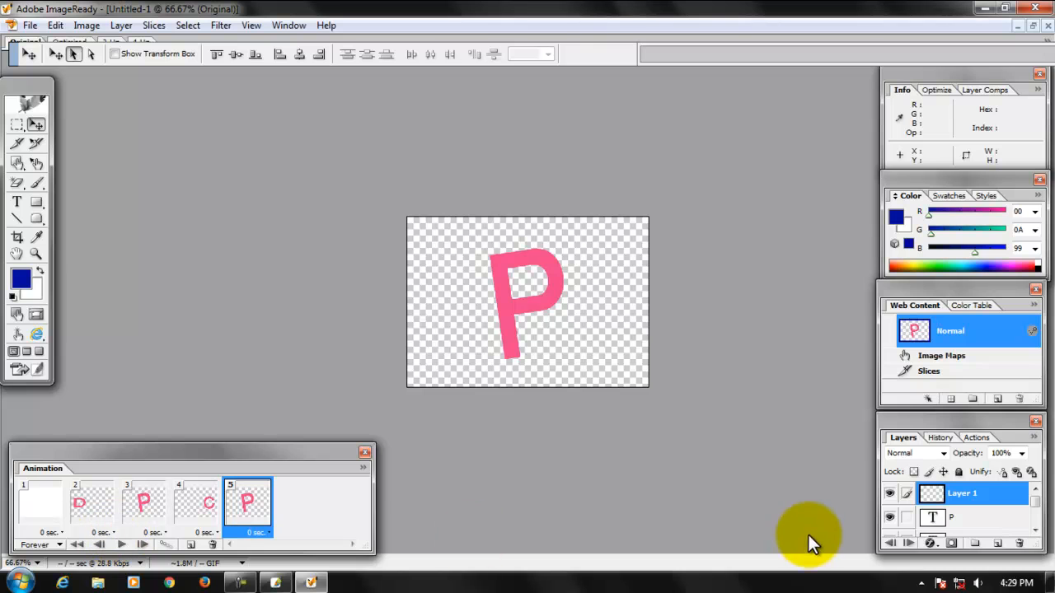
- Make the white Layer 0 background visible behind the letter D in frame 2
left_click(99, 514)
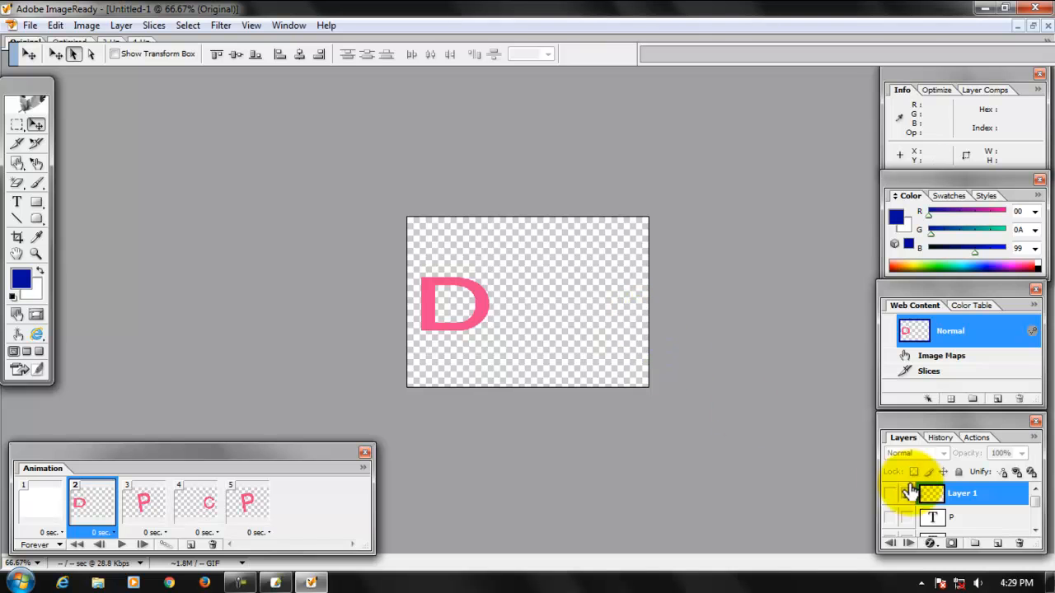
left_click_drag(1035, 503, 1034, 511)
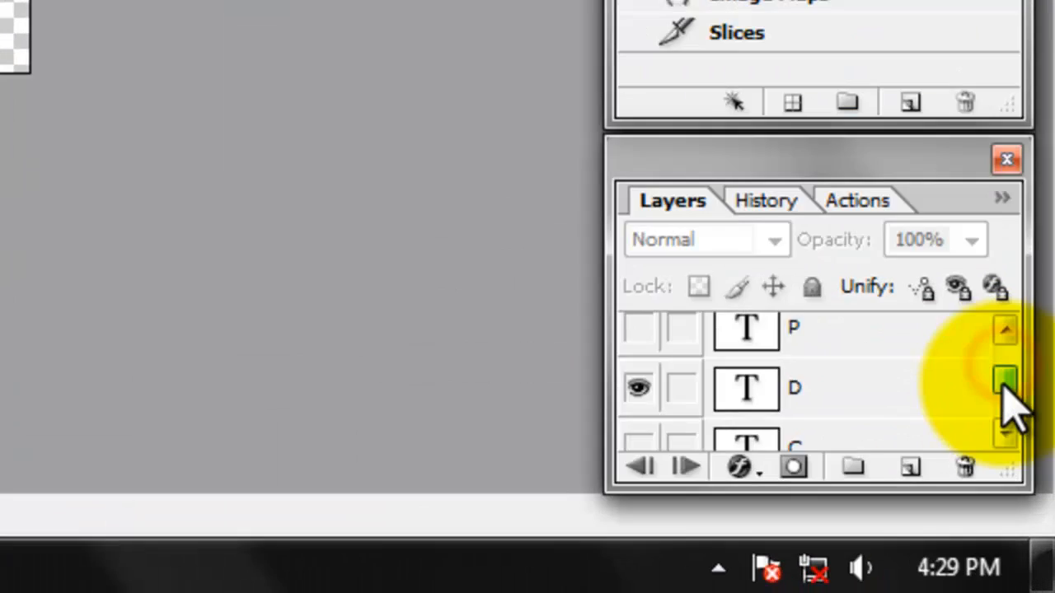
left_click_drag(1004, 385, 1005, 392)
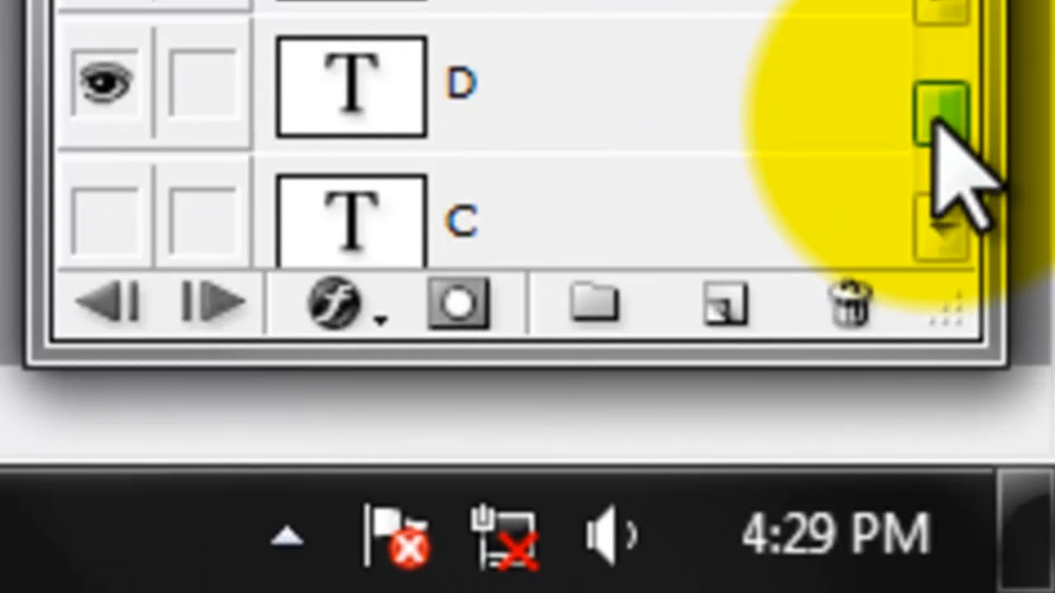
left_click_drag(936, 120, 942, 223)
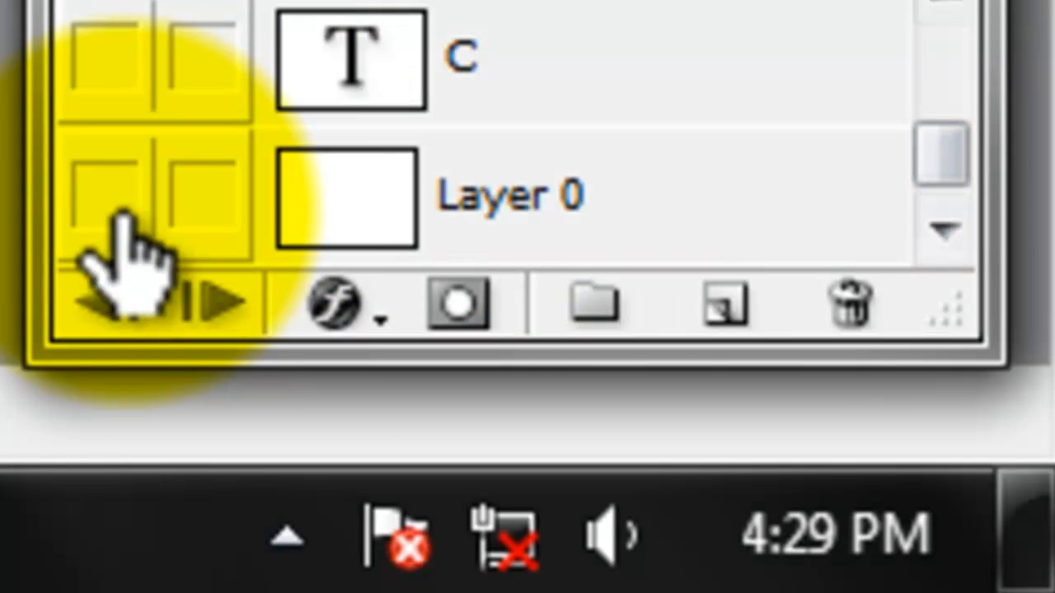
left_click(104, 191)
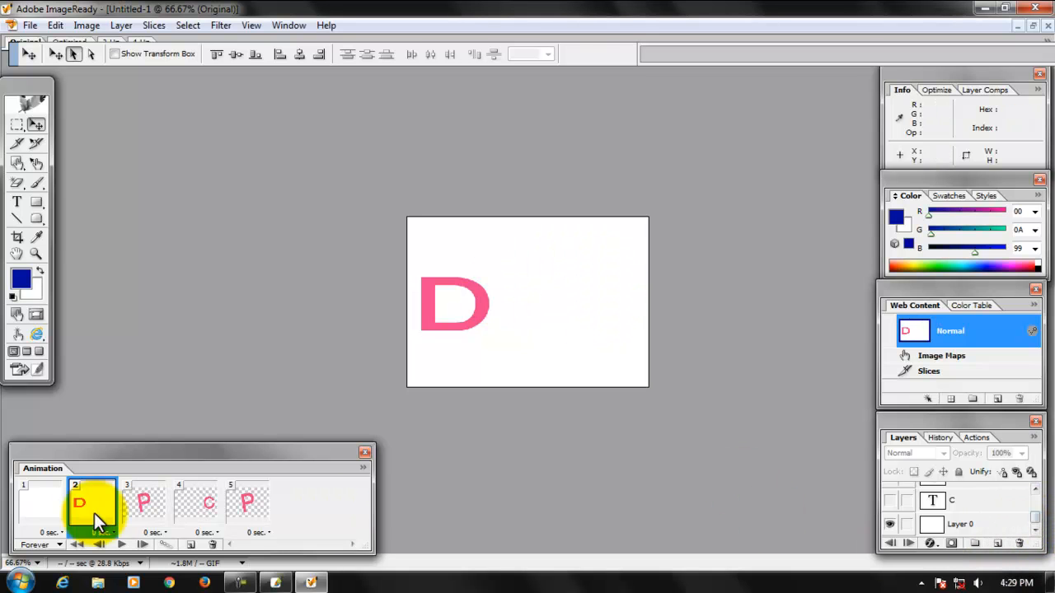
- Make Layer 0 visible behind the letter P in frame 3 and the letter C in frame 4
left_click(144, 505)
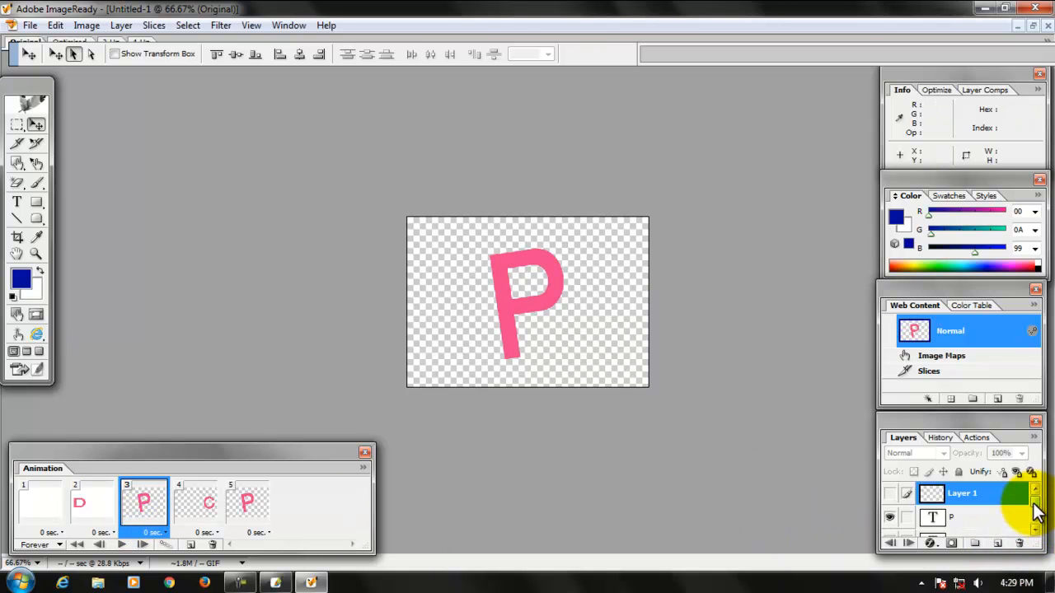
left_click_drag(1032, 500, 1032, 518)
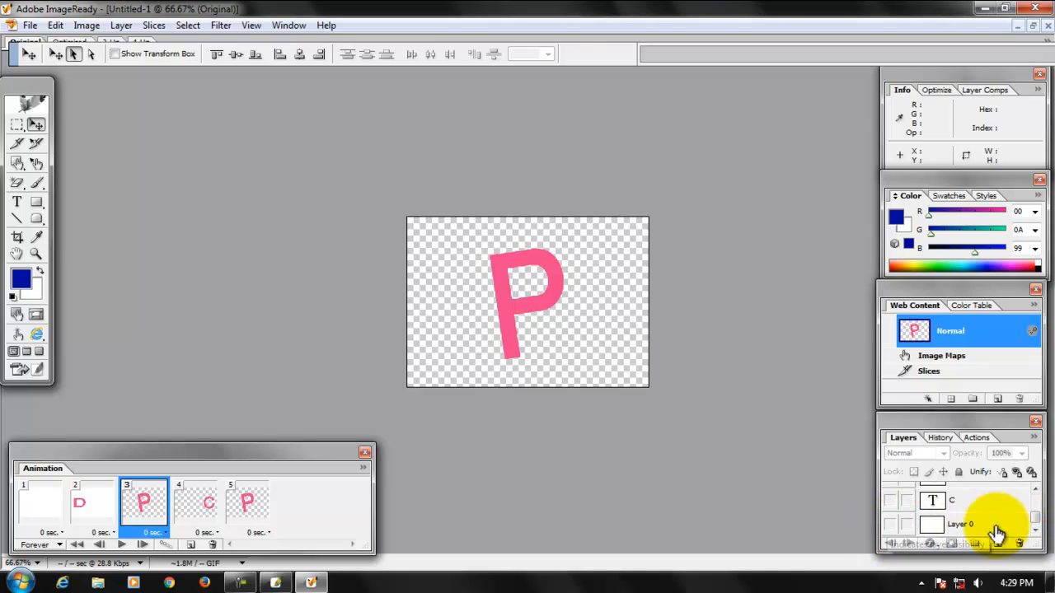
left_click(891, 526)
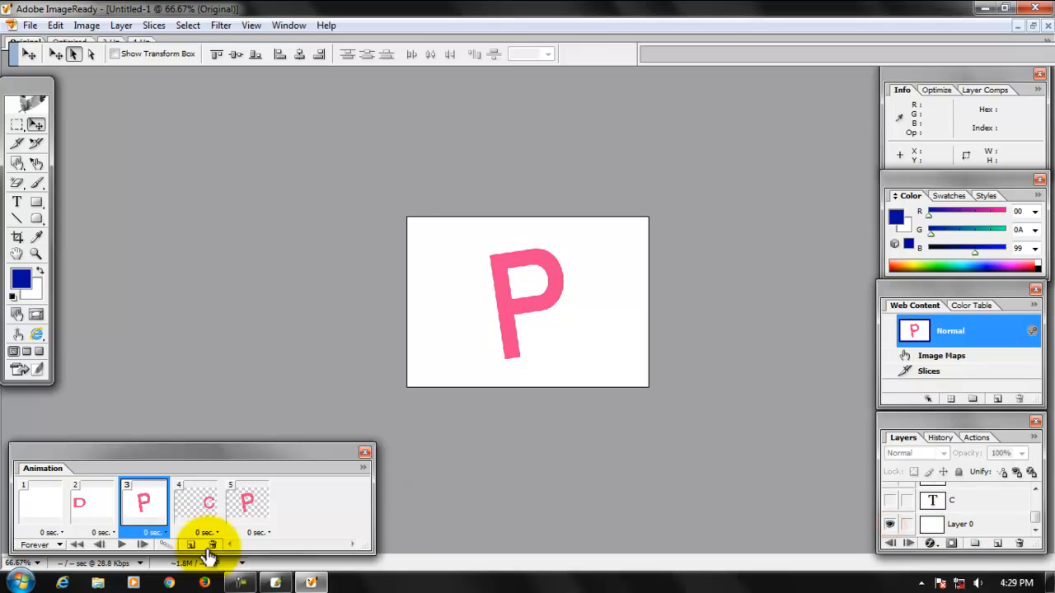
left_click(186, 515)
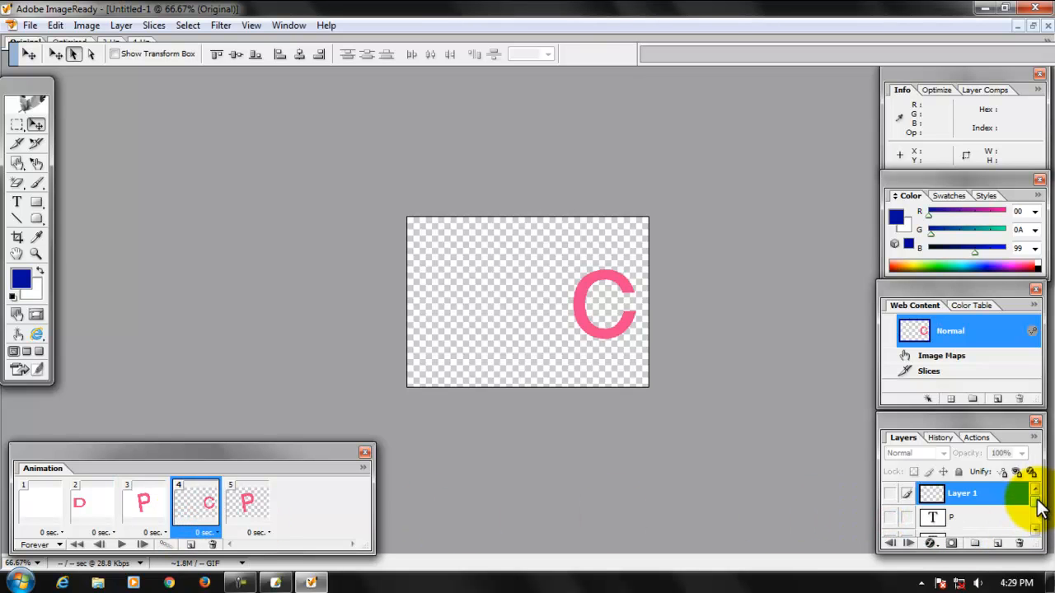
scroll(1022, 506, "down", 2)
left_click(890, 529)
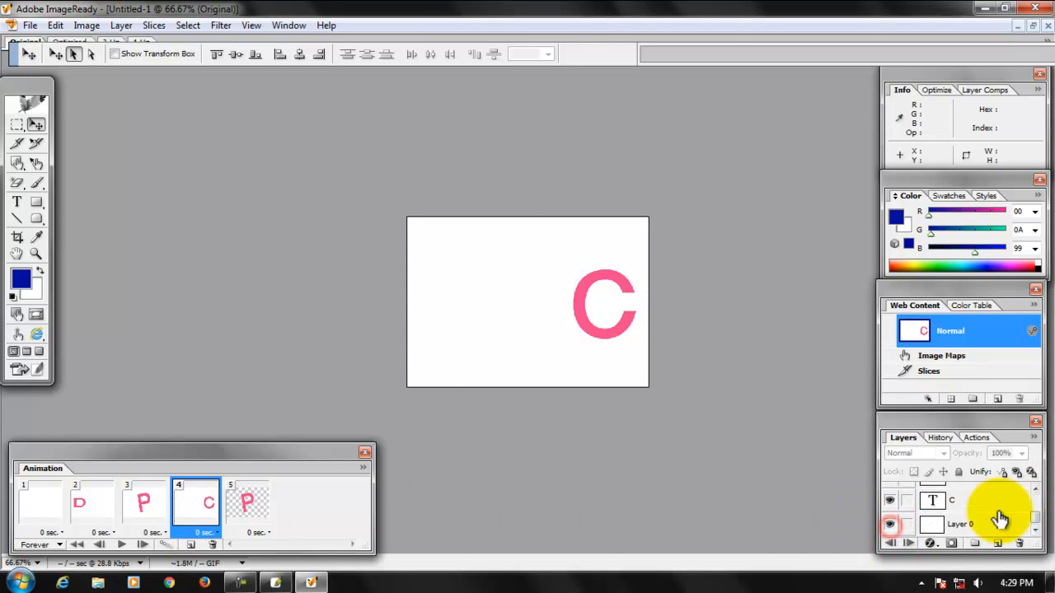
- Make the white Layer 0 background visible behind the letter P in frame 5, and return to frame 1
left_click(264, 495)
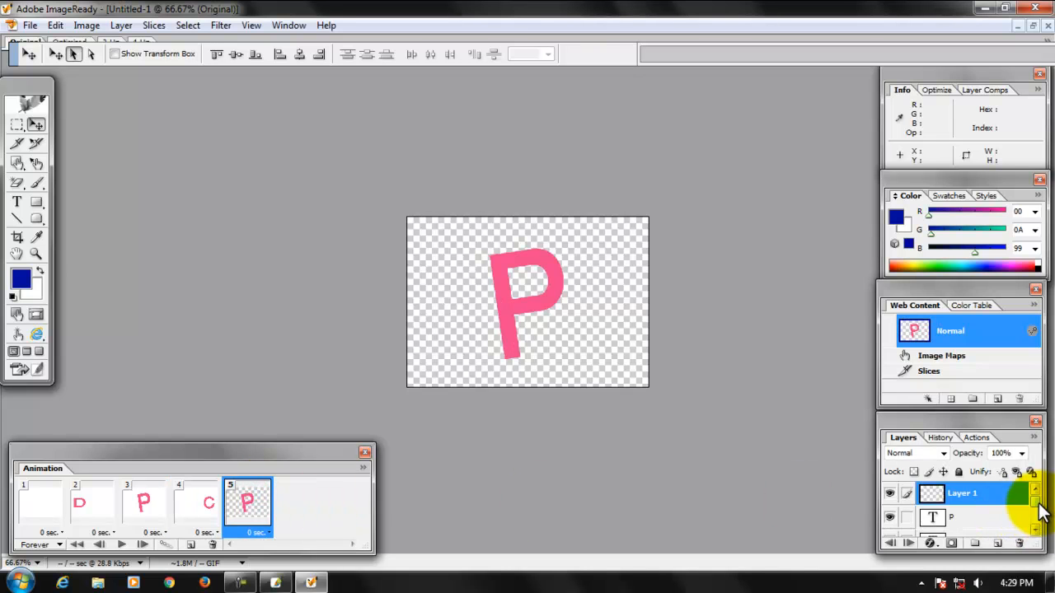
scroll(1014, 515, "down", 2)
left_click(890, 525)
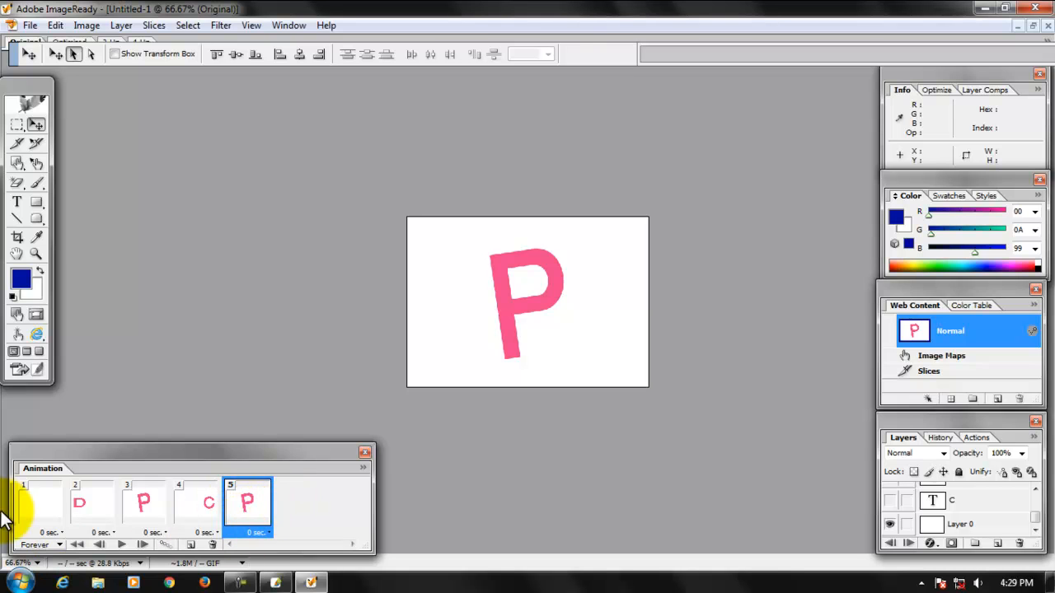
left_click(40, 506)
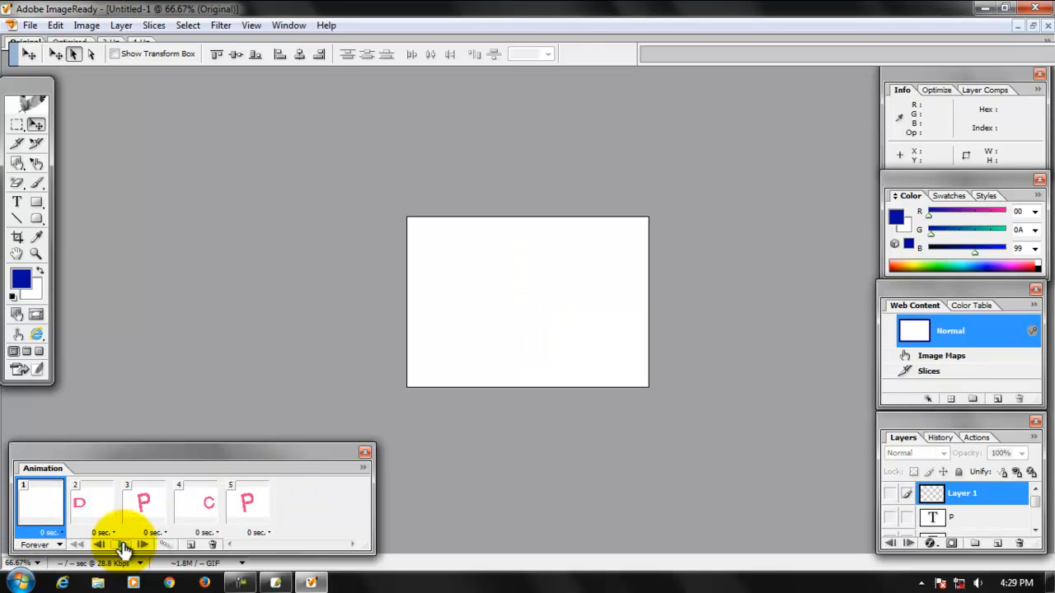
- Make the D and C text layers visible alongside P in frame 5
left_click(252, 499)
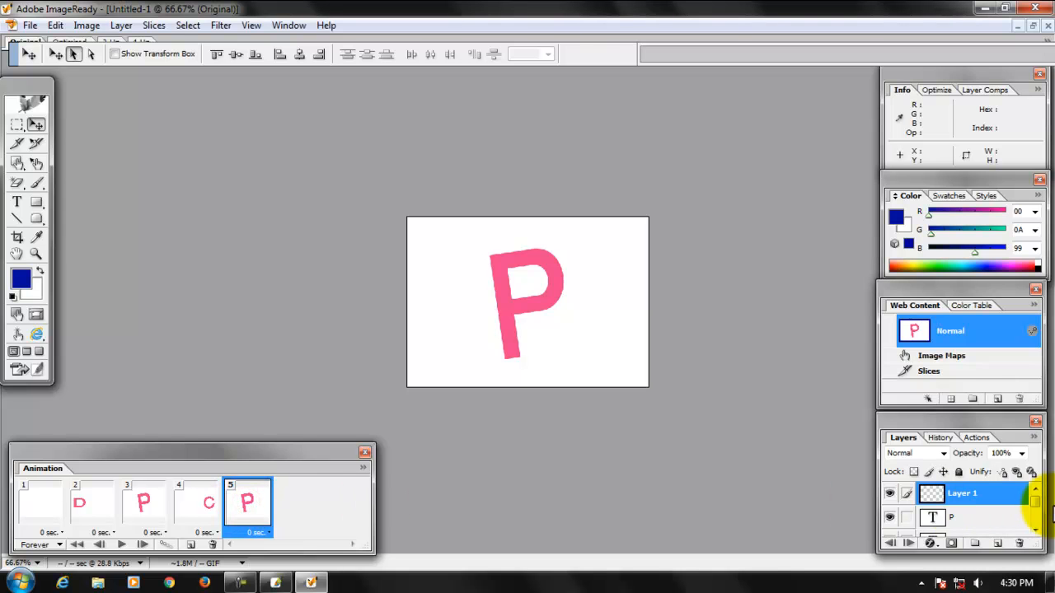
mouse_move(1036, 502)
left_mouse_down()
mouse_move(1037, 519)
mouse_move(1036, 506)
left_mouse_up()
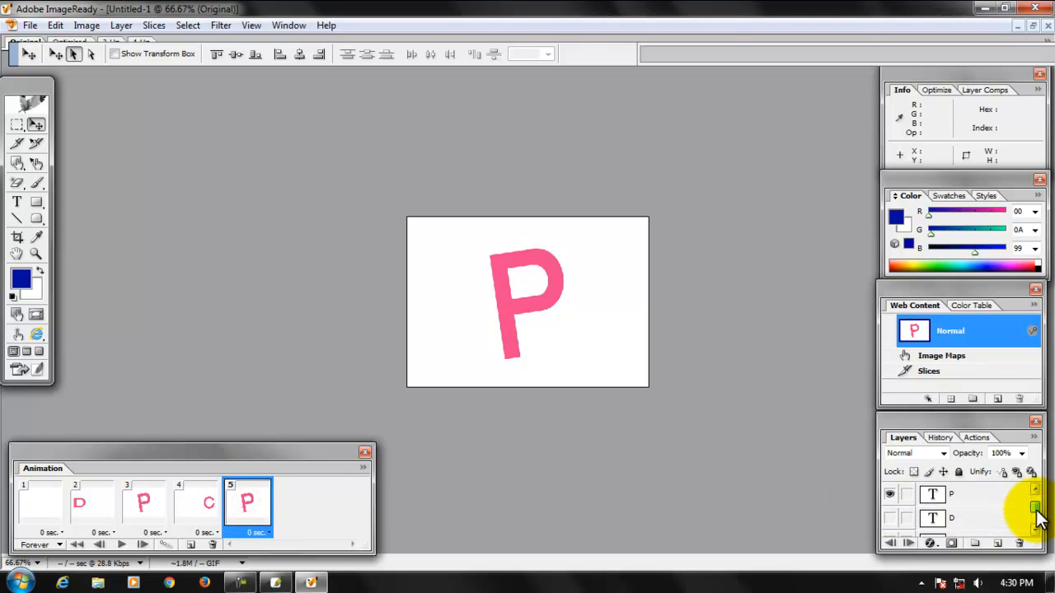
left_click(889, 518)
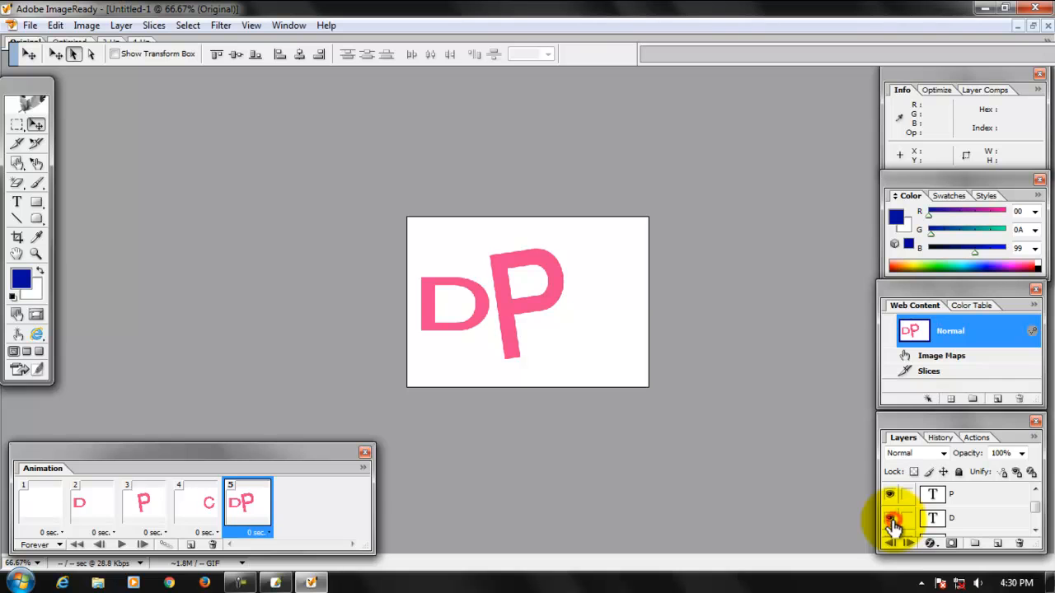
left_click_drag(1035, 506, 1035, 519)
left_click(890, 517)
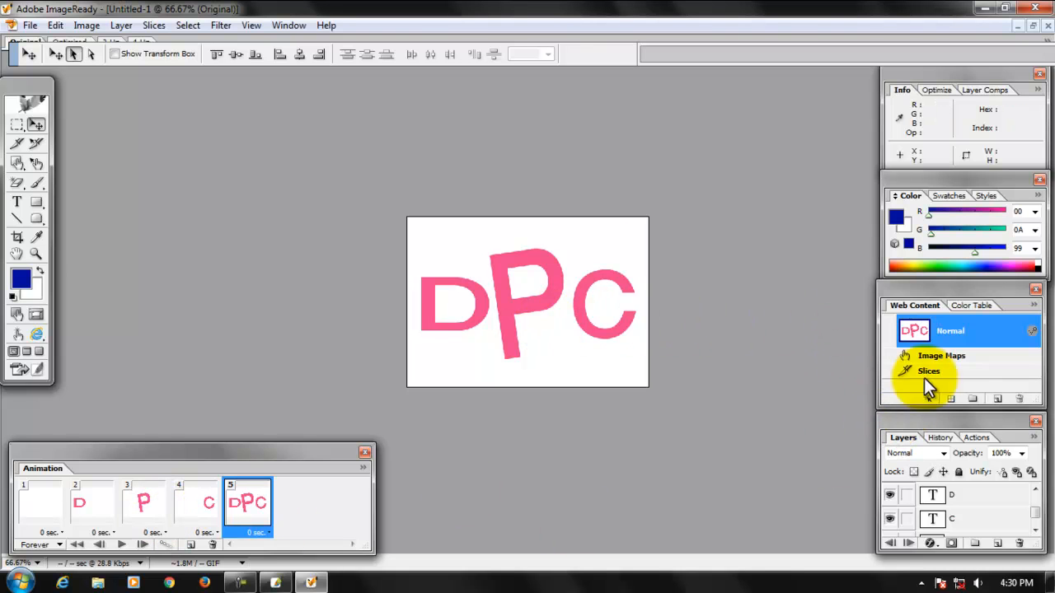
- Set the frame delay to 1.0 second for each of frames 1 to 4
left_click(63, 531)
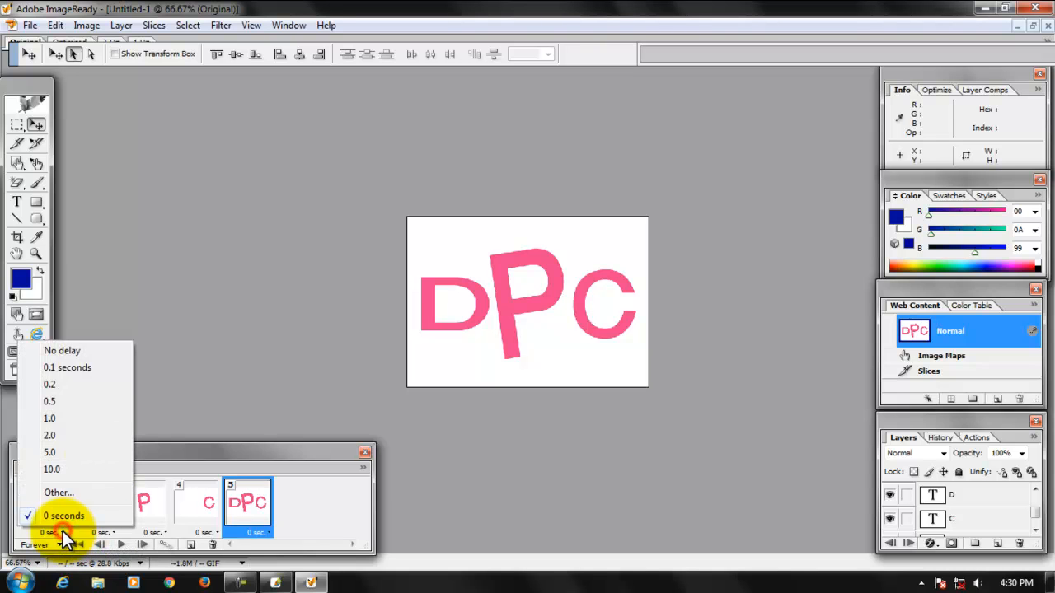
left_click(68, 418)
left_click(113, 532)
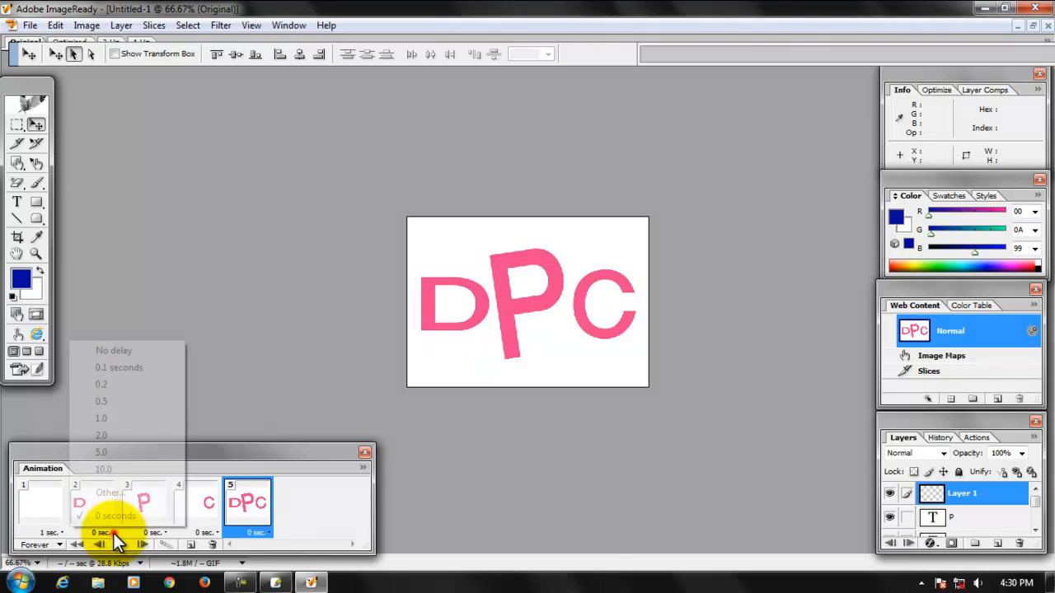
left_click(132, 418)
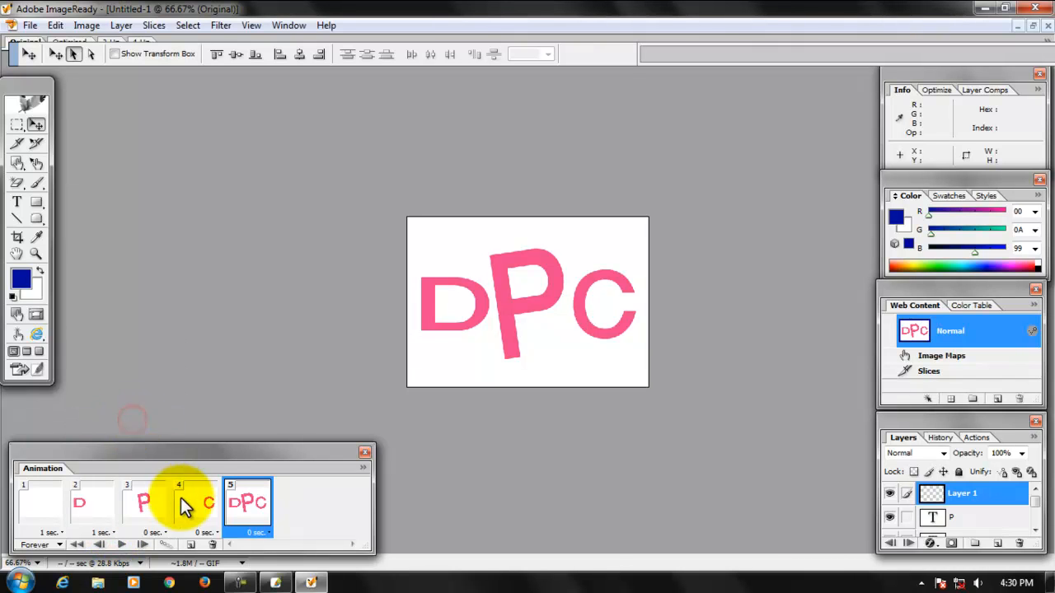
left_click(164, 530)
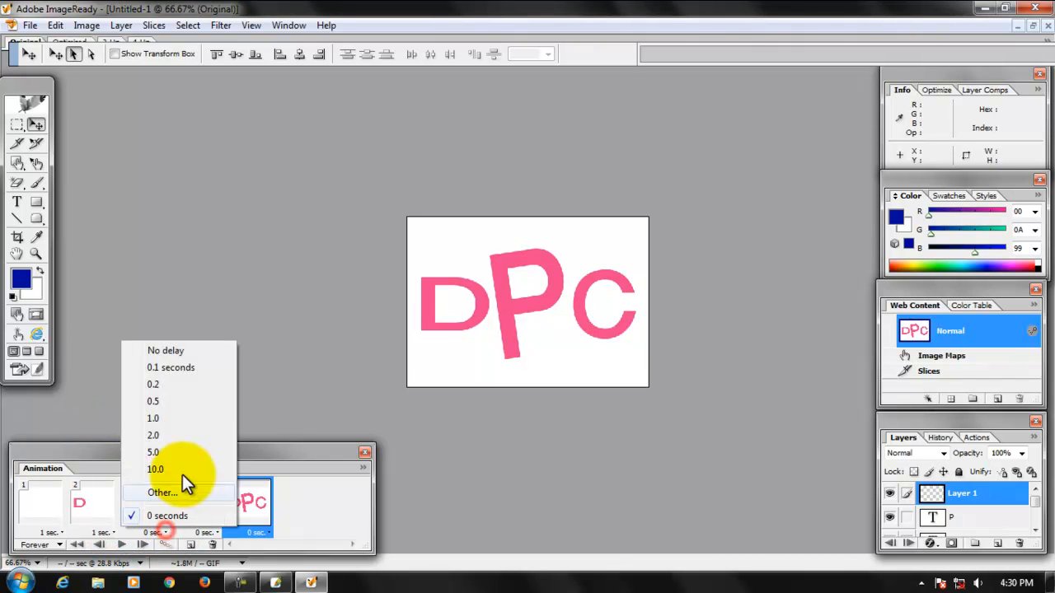
left_click(185, 419)
left_click(217, 530)
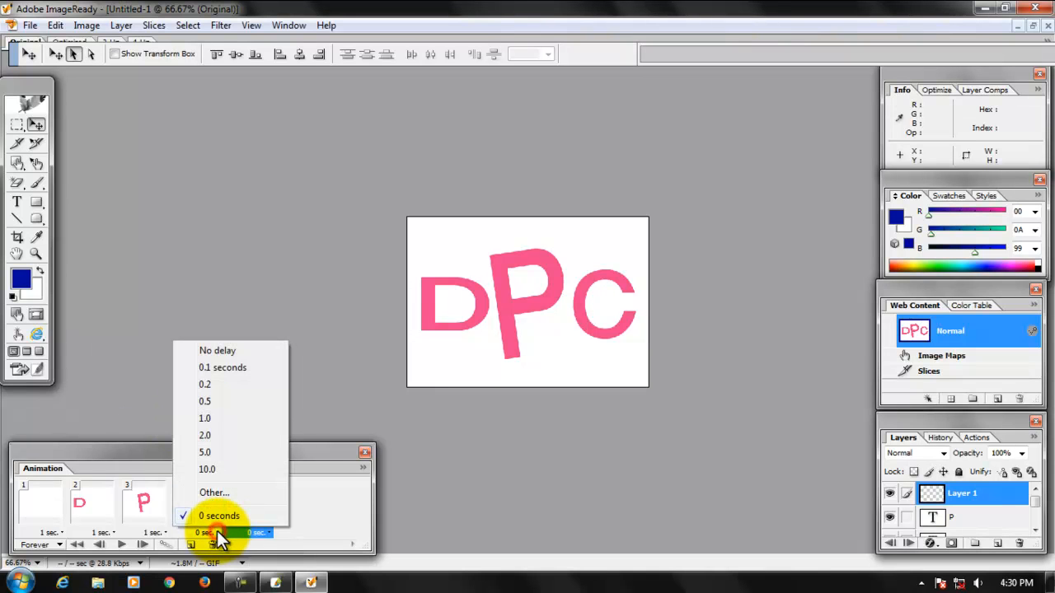
left_click(221, 421)
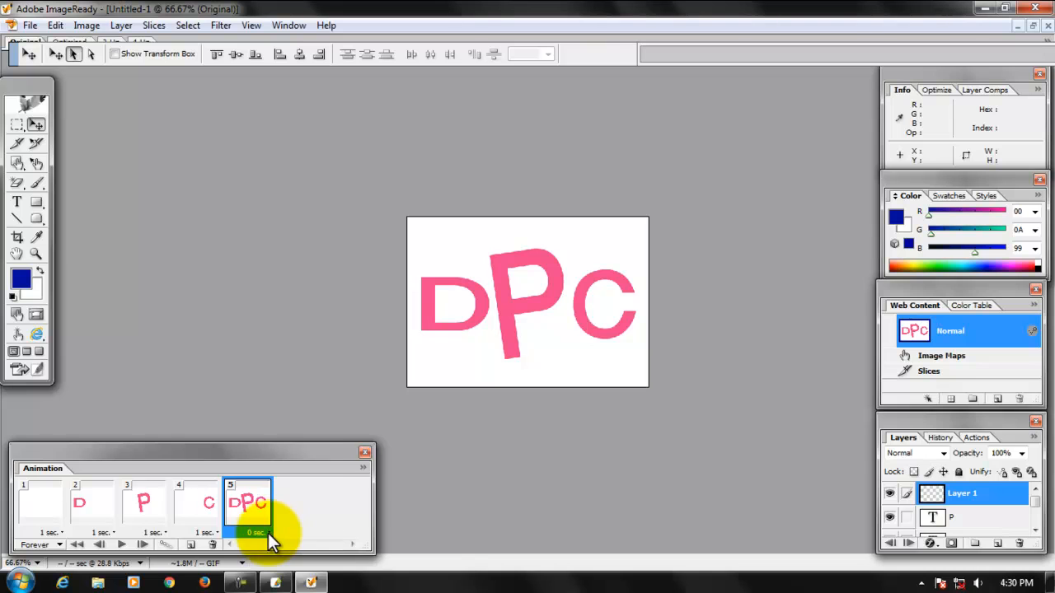
- Set the delay of frame 5 to 2.0 seconds and preview the animation's playback
left_click(268, 533)
left_click(267, 438)
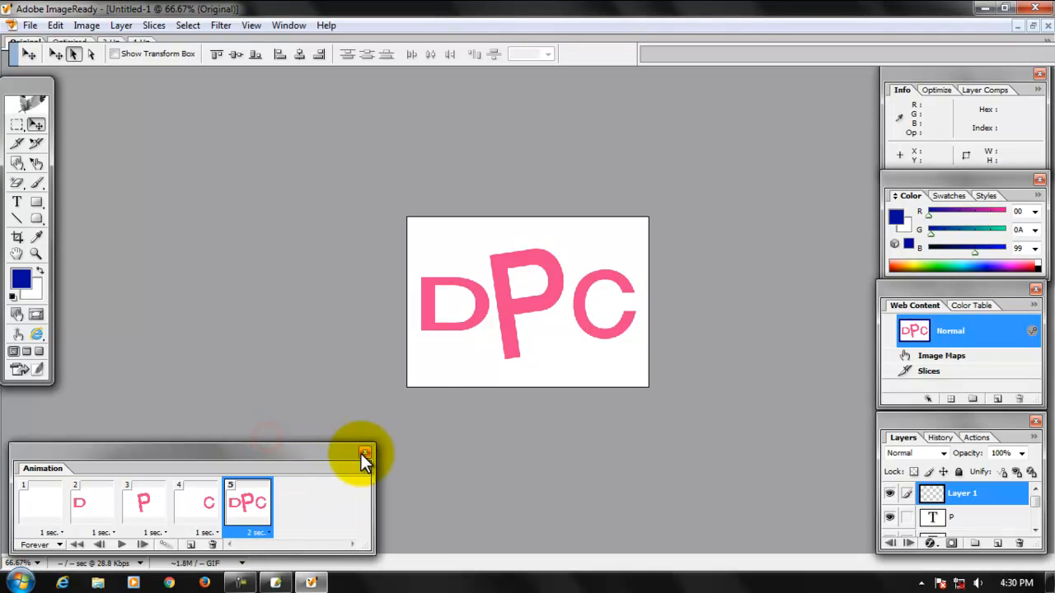
left_click(122, 545)
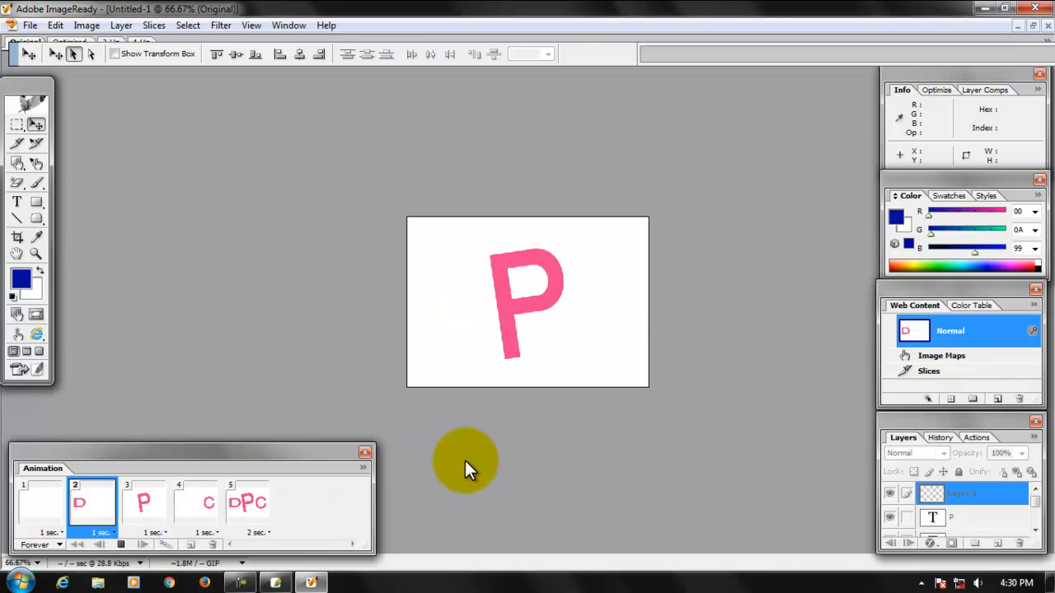
left_click(118, 545)
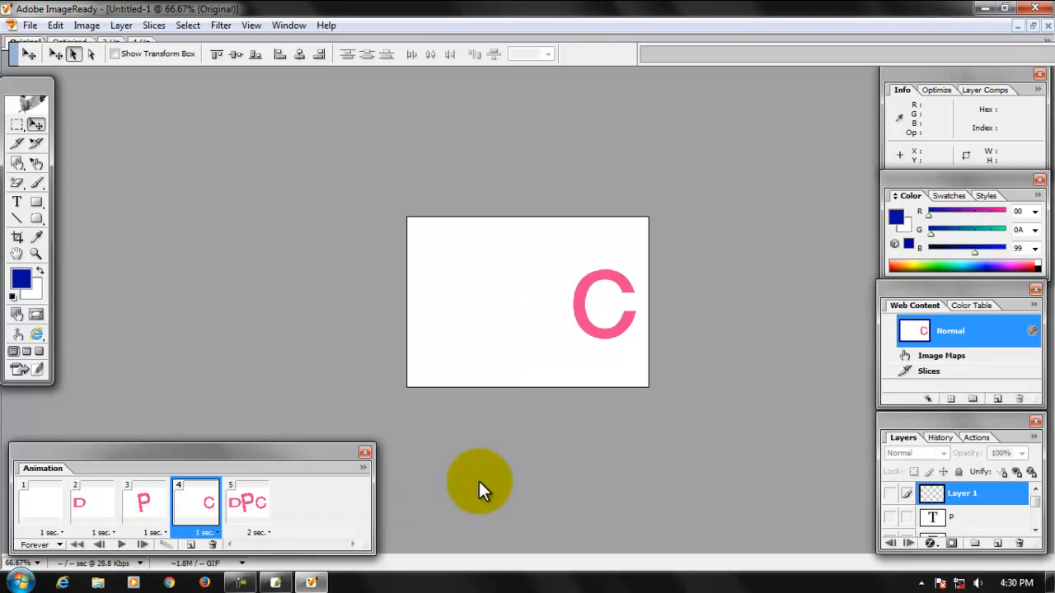
- Save the optimized animation to the Desktop as an images-only GIF named DPC
left_click(30, 28)
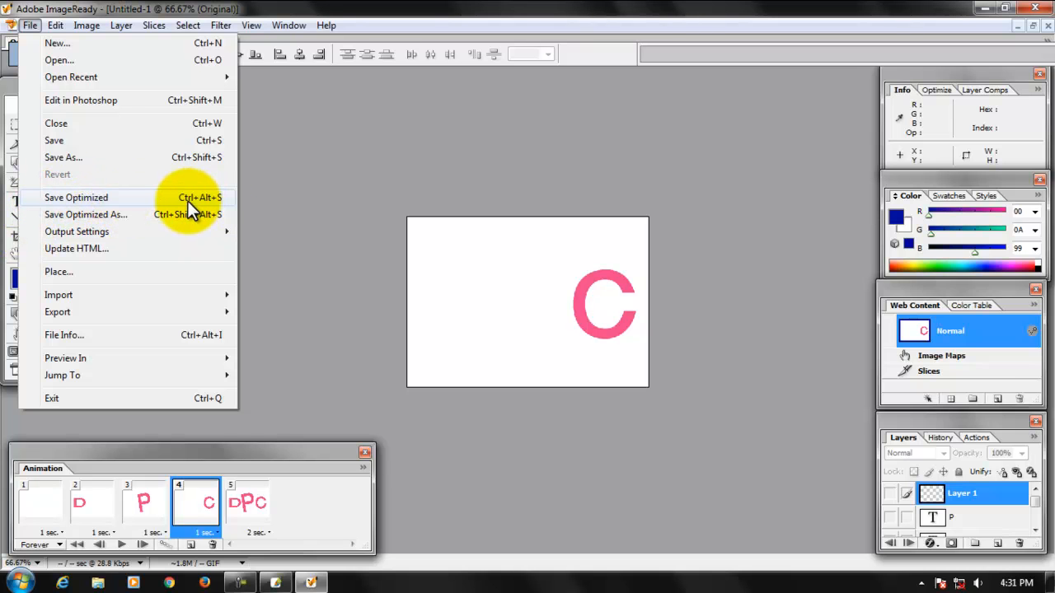
left_click(118, 199)
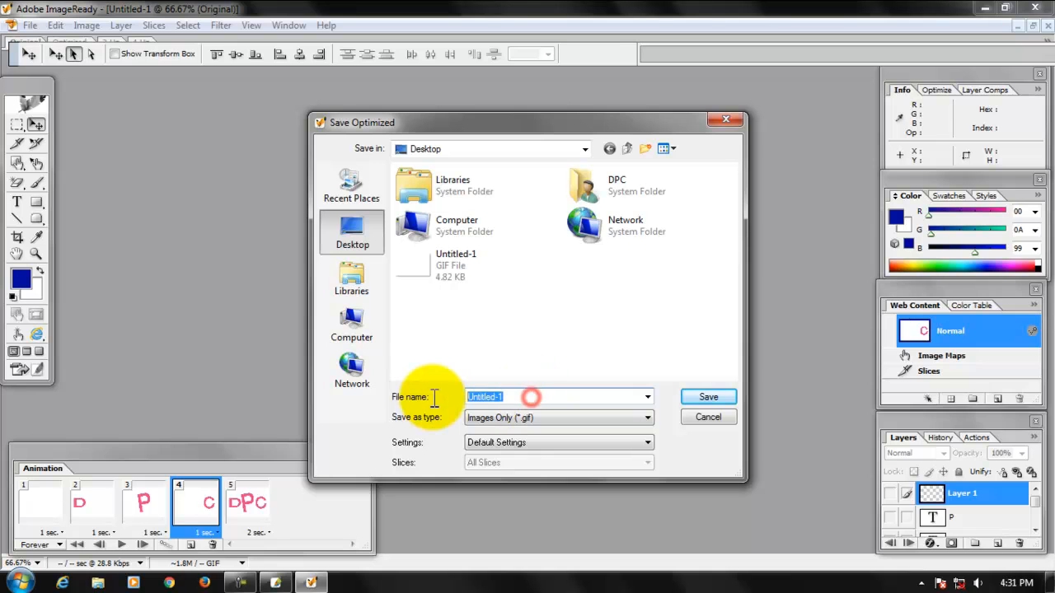
type("D")
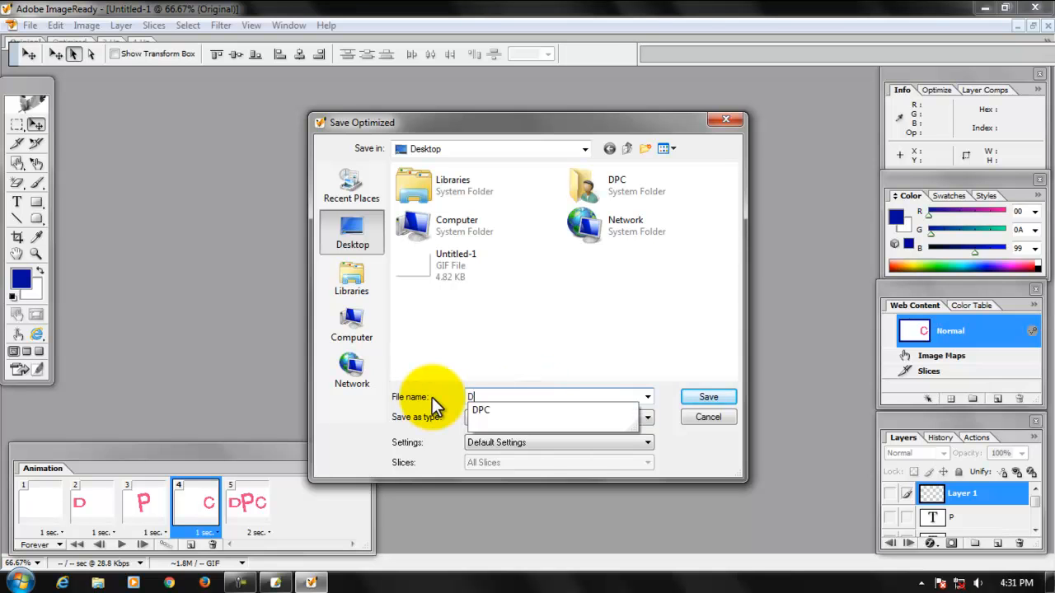
type("PC")
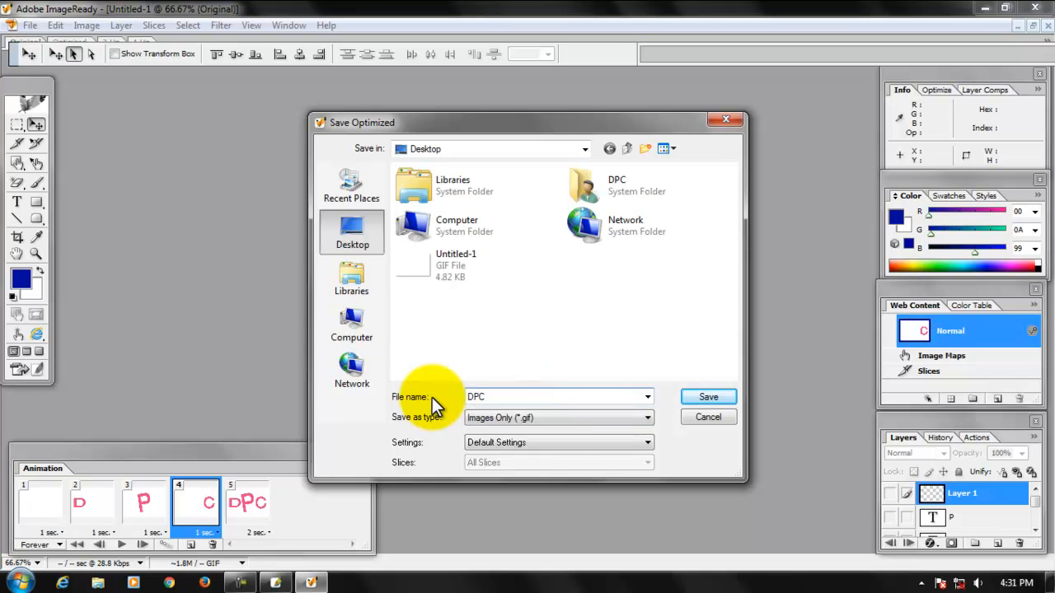
left_click(709, 395)
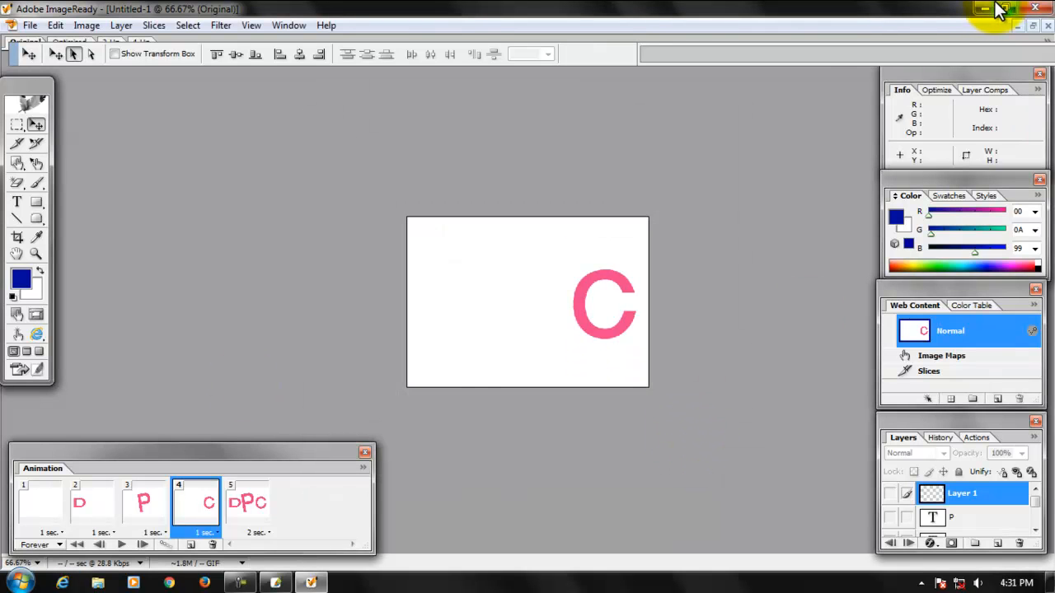
- Minimize ImageReady and Photoshop, and refresh the desktop
left_click(993, 7)
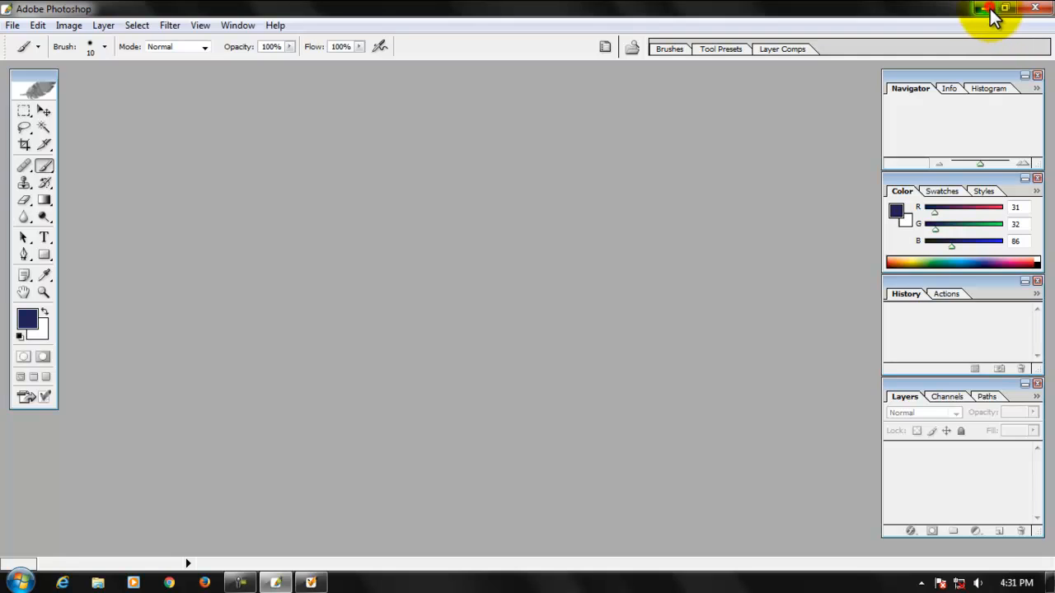
left_click(989, 9)
right_click(124, 369)
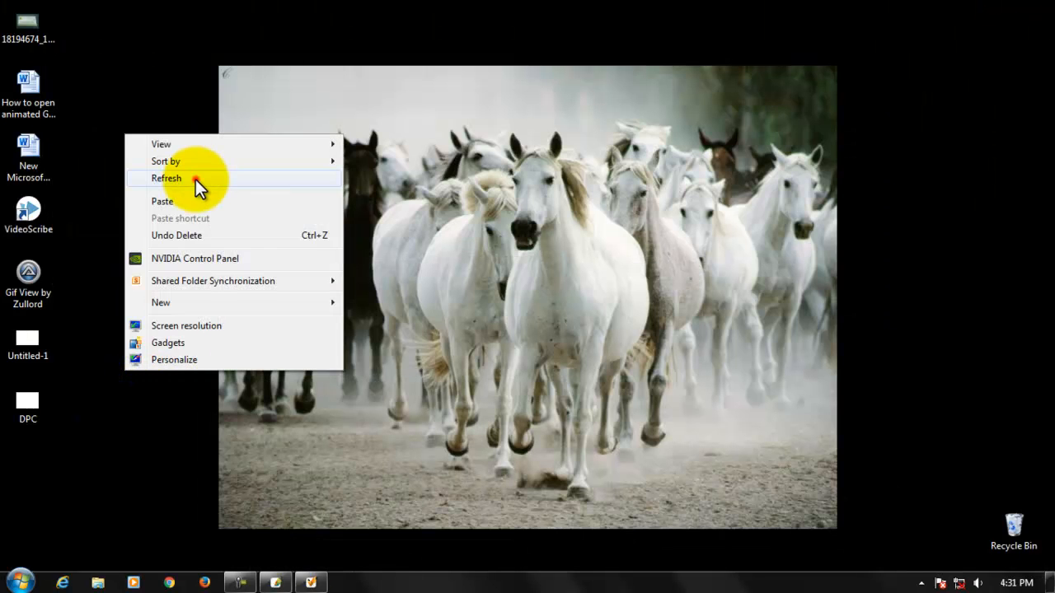
left_click(193, 180)
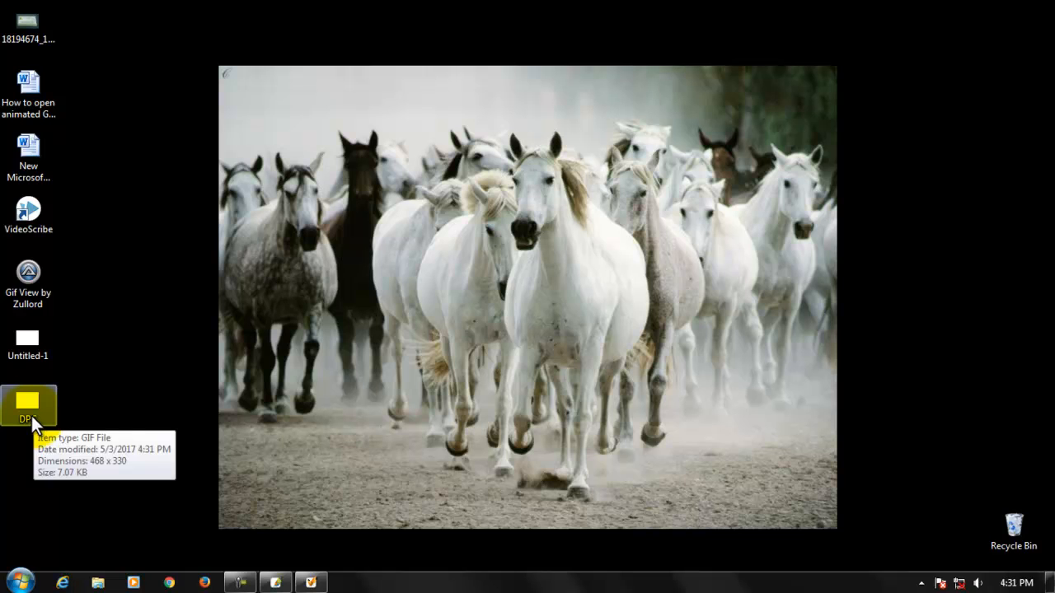
- Open the DPC GIF from the desktop in Gif View by Zullord to watch the saved animation
left_click_drag(32, 416, 37, 276)
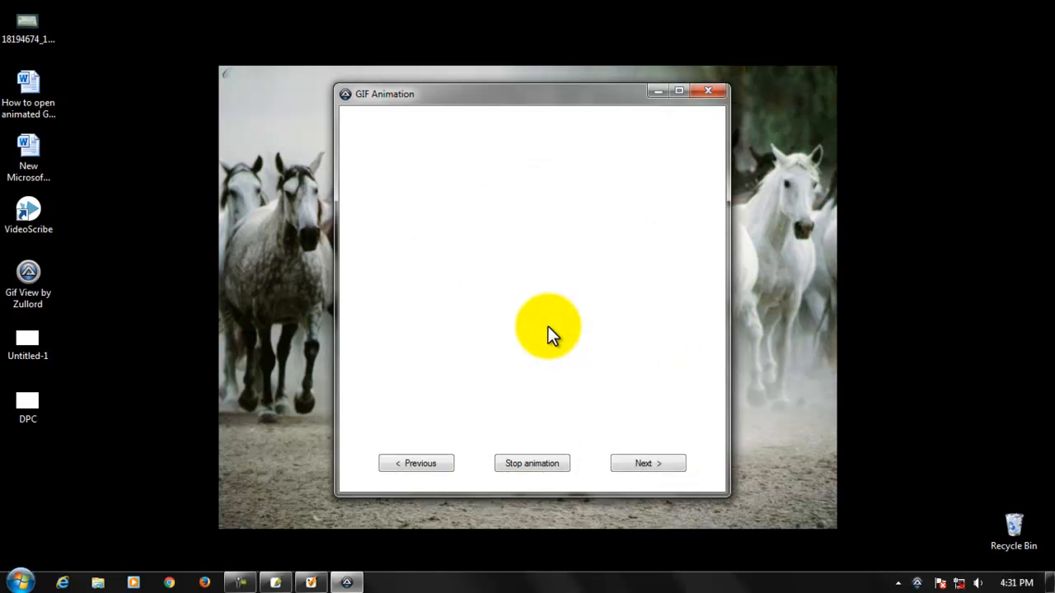
right_click(928, 208)
left_click(937, 252)
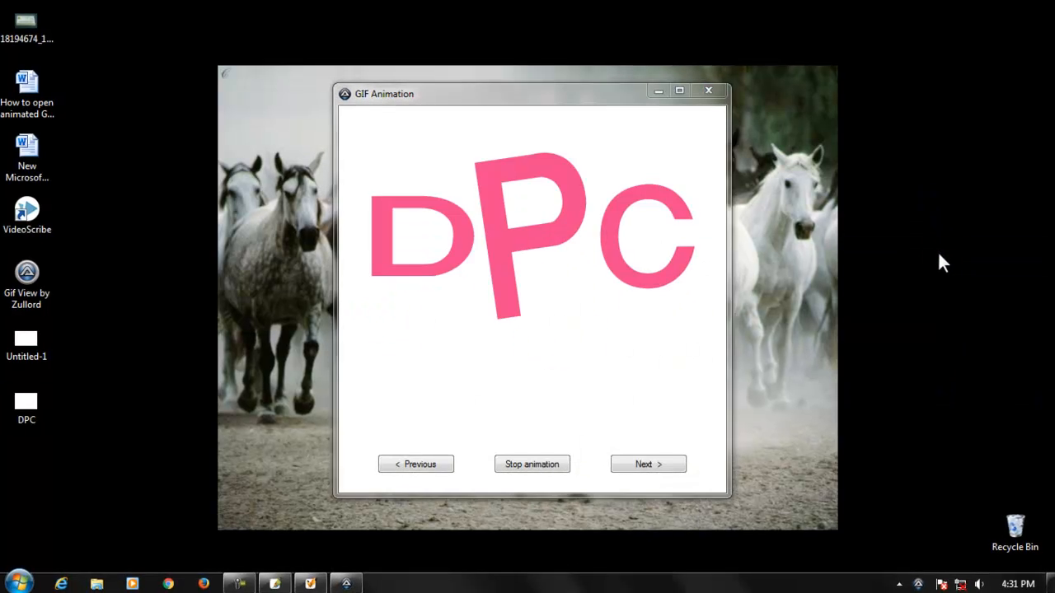